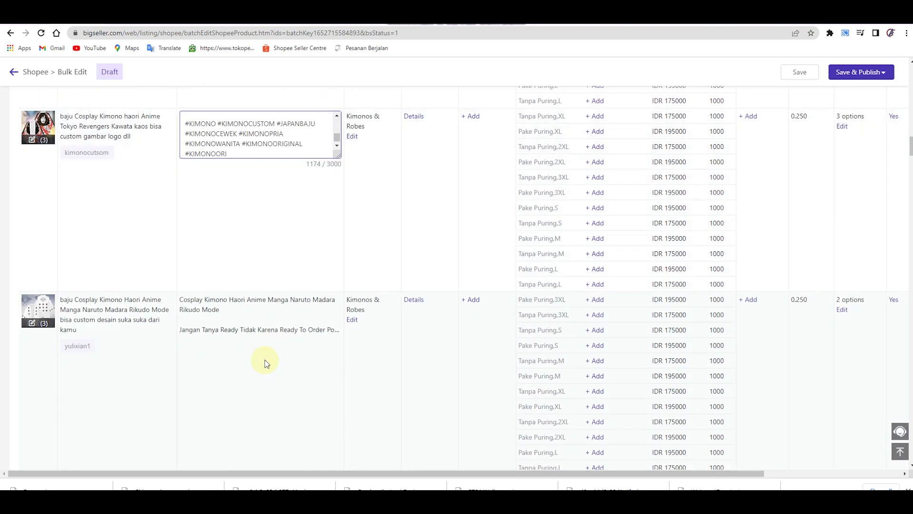
- Replace the descriptions of both Naruto Madara Rikudo Mode kimono listings with the copied text starting "UKURAN BISA SAMPAIKAN DI CATATAN ATAU DI CHAT"
click(260, 314)
key(ctrl+a)
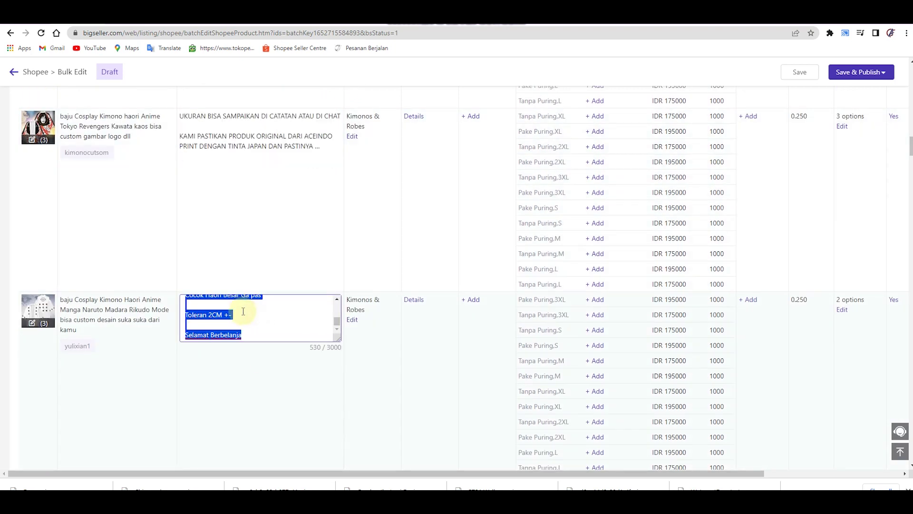
key(ctrl+v)
scroll(241, 367, down, 1)
scroll(240, 367, down, 1)
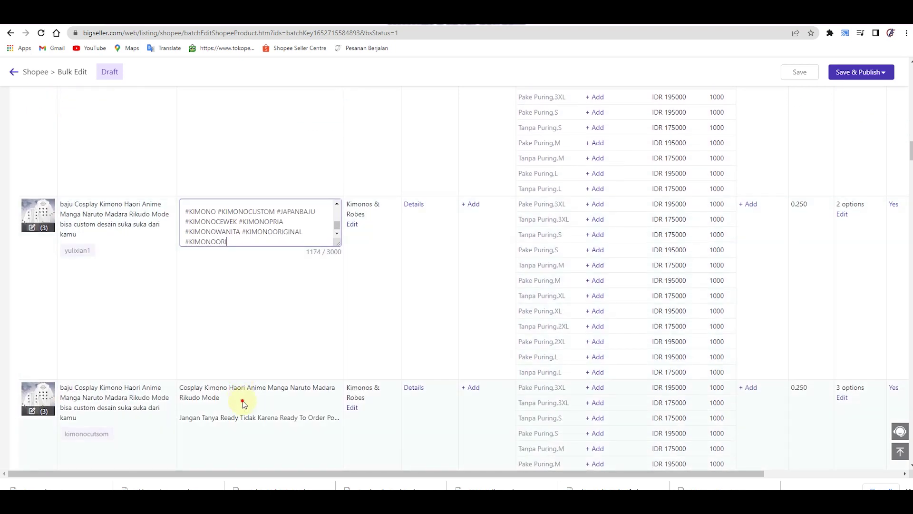
click(242, 402)
key(ctrl+a)
key(ctrl+v)
- Replace the descriptions of both yellow Naruto Rikudo Mode kimono listings with the copied "UKURAN BISA SAMPAIKAN DI CATATAN" text
scroll(242, 399, down, 4)
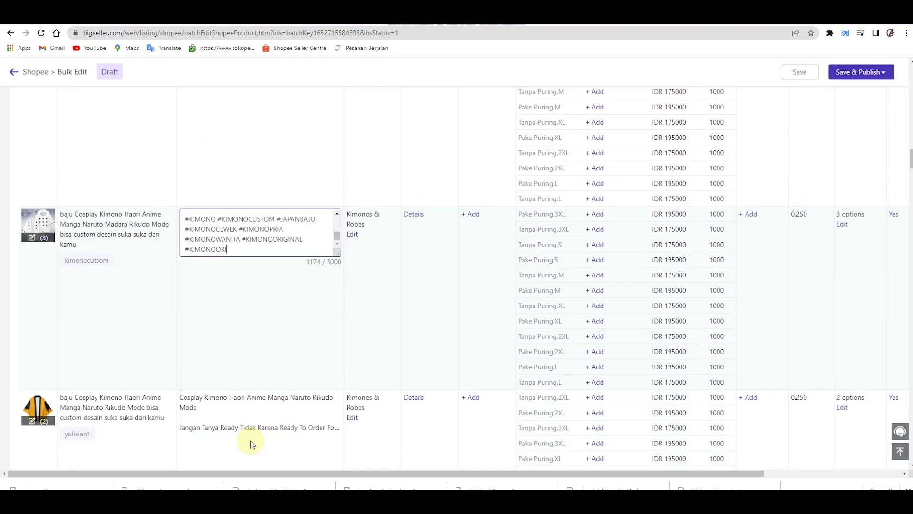
click(236, 381)
key(ctrl+a)
key(ctrl+v)
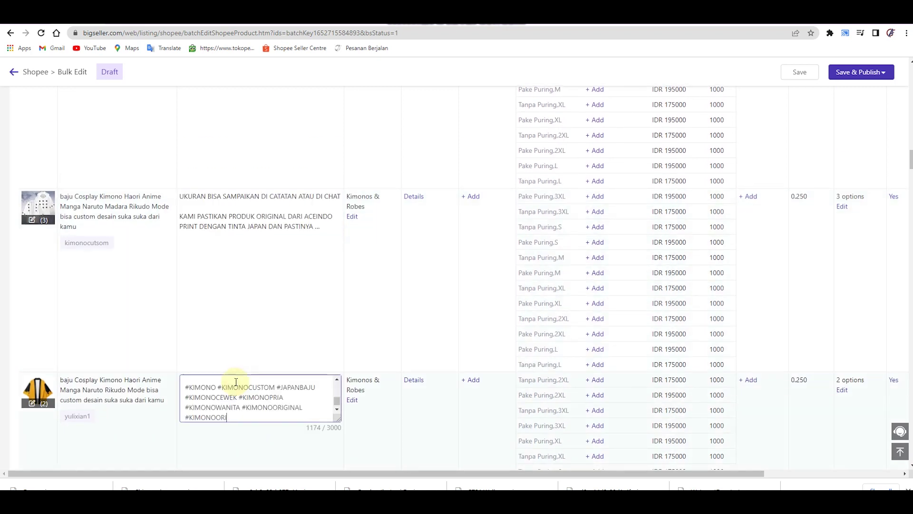
scroll(415, 410, down, 4)
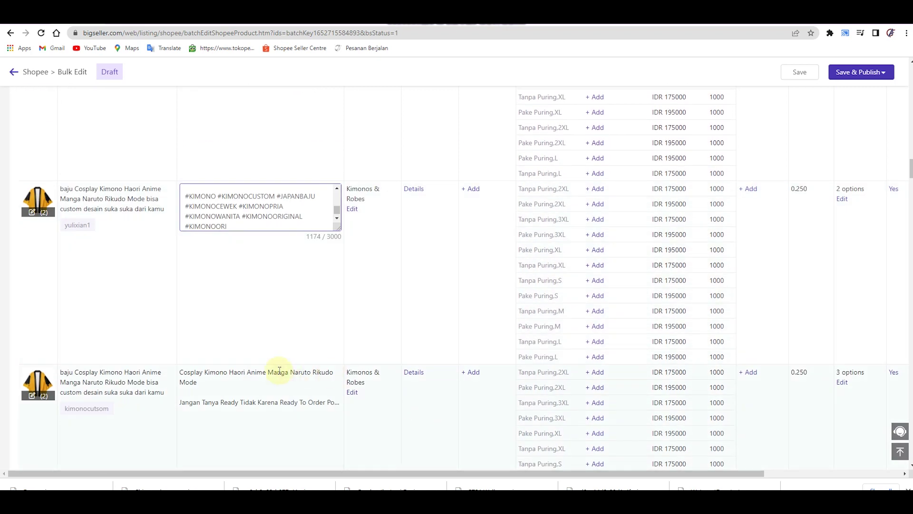
click(250, 381)
key(ctrl+a)
key(ctrl+v)
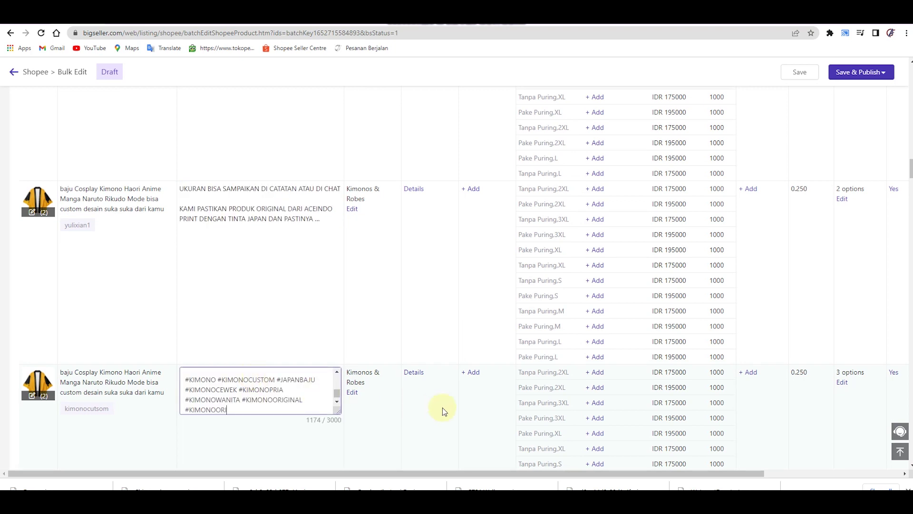
- Replace the descriptions of both Tokyo Revengers Draken Ryuguji kimono listings with the copied "UKURAN BISA SAMPAIKAN DI CATATAN" text
scroll(443, 407, down, 3)
click(269, 421)
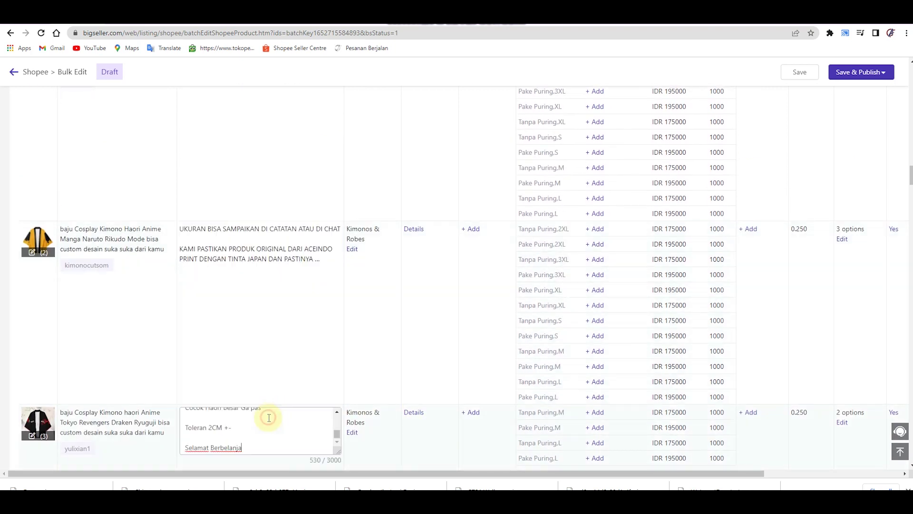
key(ctrl+a)
key(ctrl+v)
scroll(451, 404, down, 5)
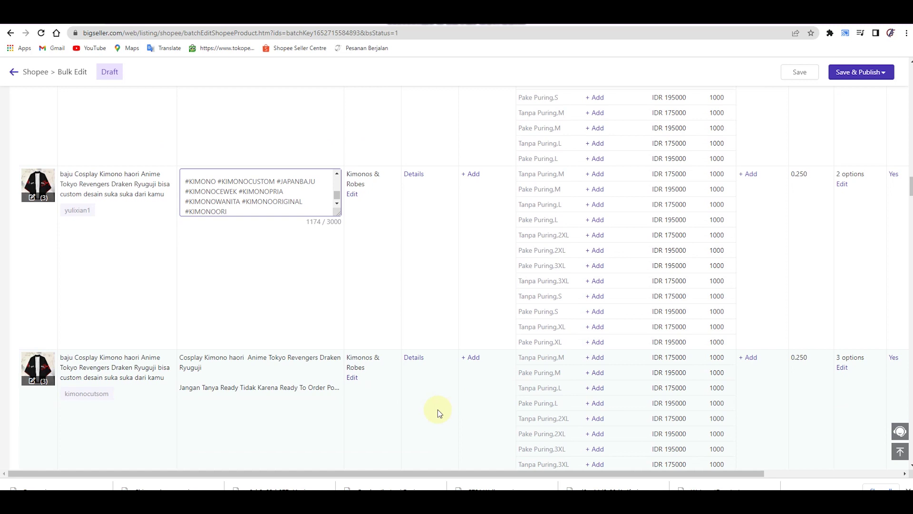
click(248, 386)
key(ctrl+a)
key(ctrl+v)
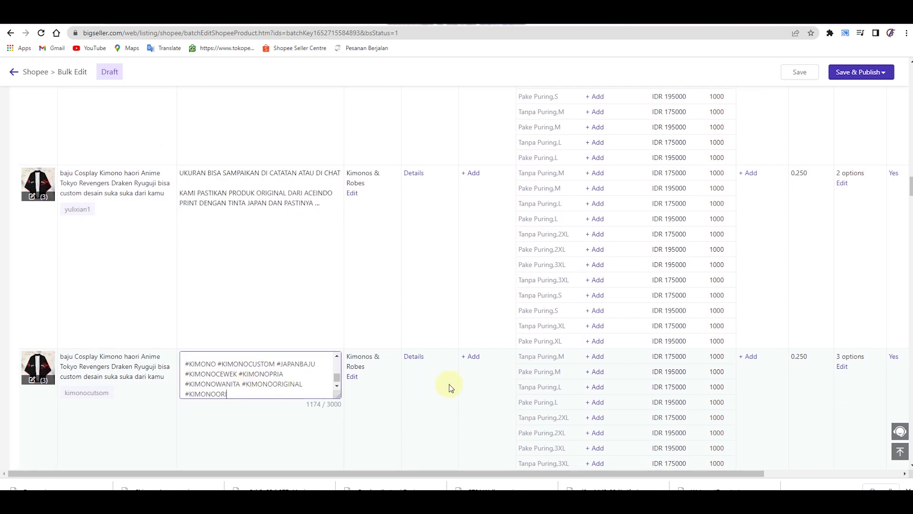
- Replace the descriptions of both One Piece Jimbe kimono listings with the copied "UKURAN BISA SAMPAIKAN DI CATATAN" text
scroll(449, 385, down, 4)
click(309, 374)
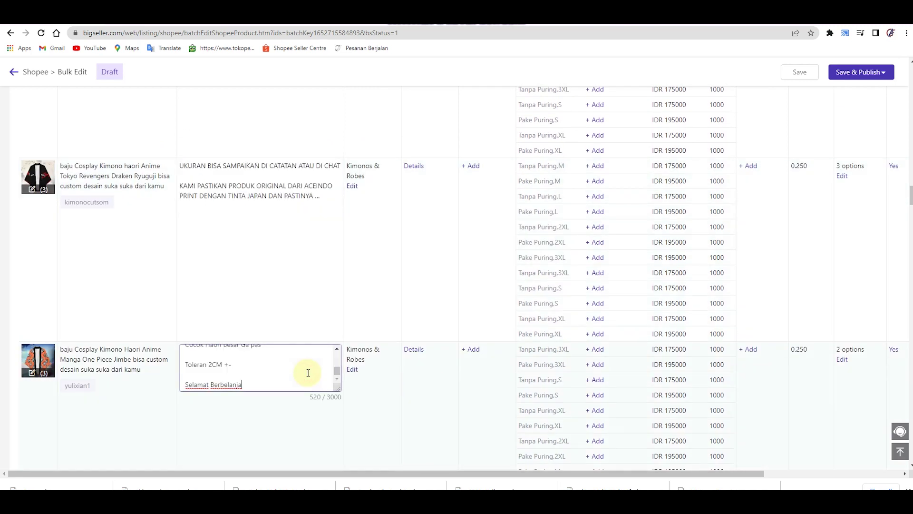
key(ctrl+a)
key(ctrl+v)
scroll(424, 355, down, 6)
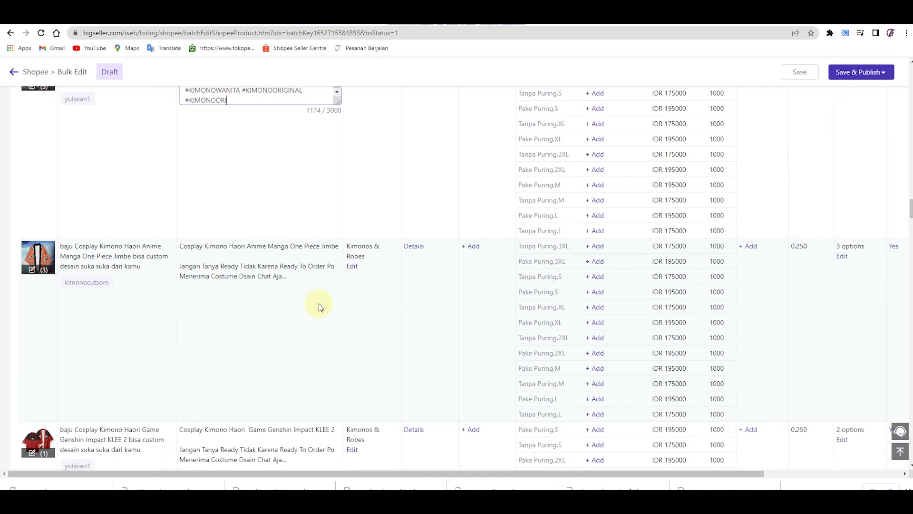
click(271, 273)
key(ctrl+a)
key(ctrl+v)
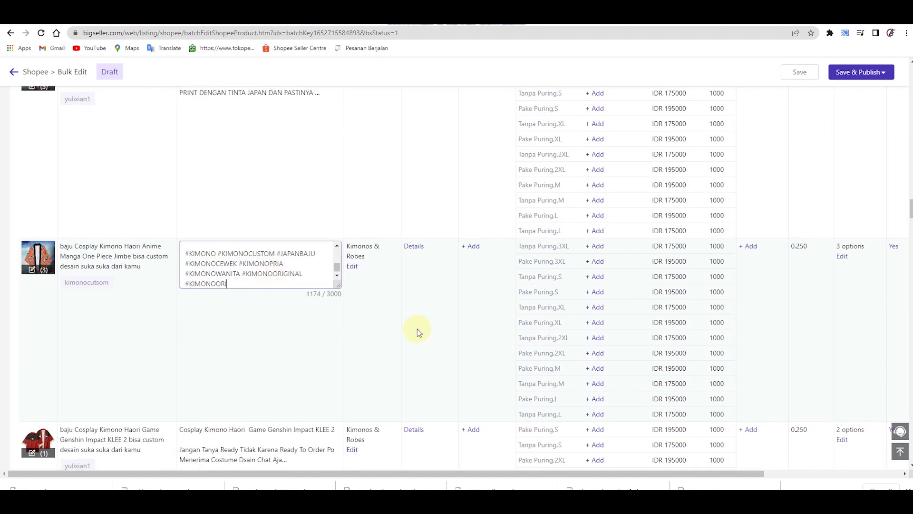
- Replace the descriptions of both Genshin Impact KLEE 2 kimono listings with the copied "UKURAN BISA SAMPAIKAN DI CATATAN" text
scroll(417, 329, down, 1)
click(271, 397)
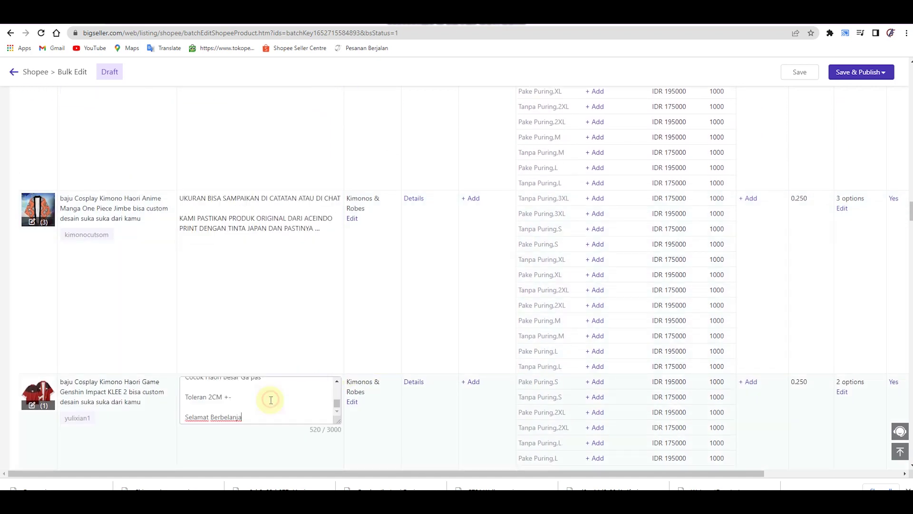
key(ctrl+a)
key(ctrl+v)
scroll(412, 409, down, 2)
scroll(407, 412, down, 3)
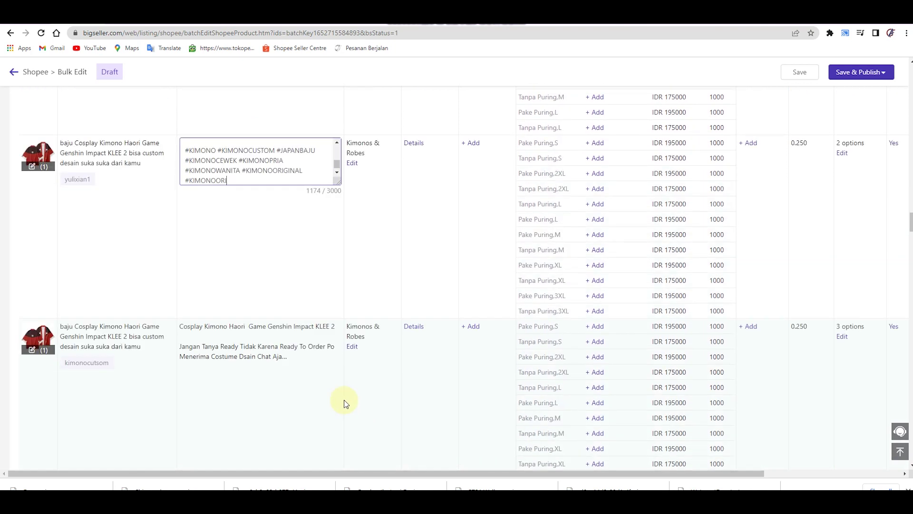
click(277, 347)
key(ctrl+a)
key(ctrl+v)
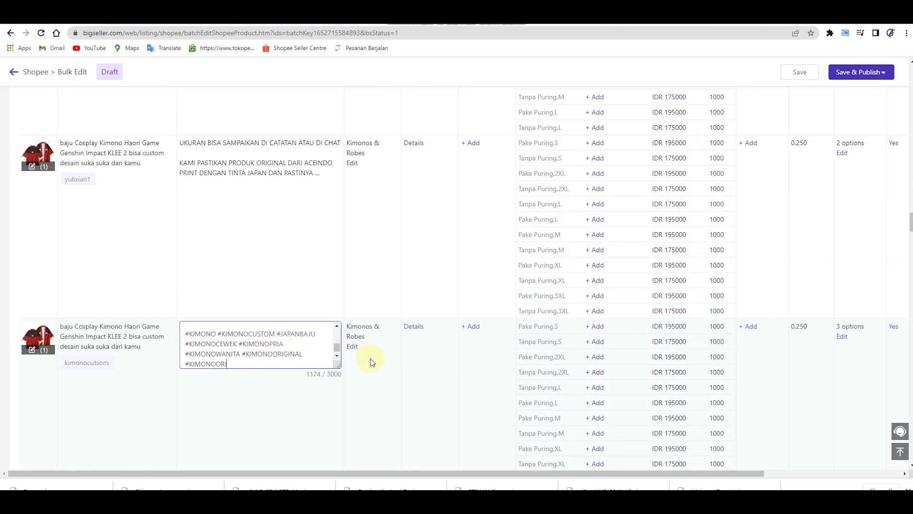
- Replace the descriptions of both Naruto Fire custom kimono listings with the copied "UKURAN BISA SAMPAIKAN DI CATATAN" text
scroll(372, 362, down, 6)
click(270, 241)
key(ctrl+a)
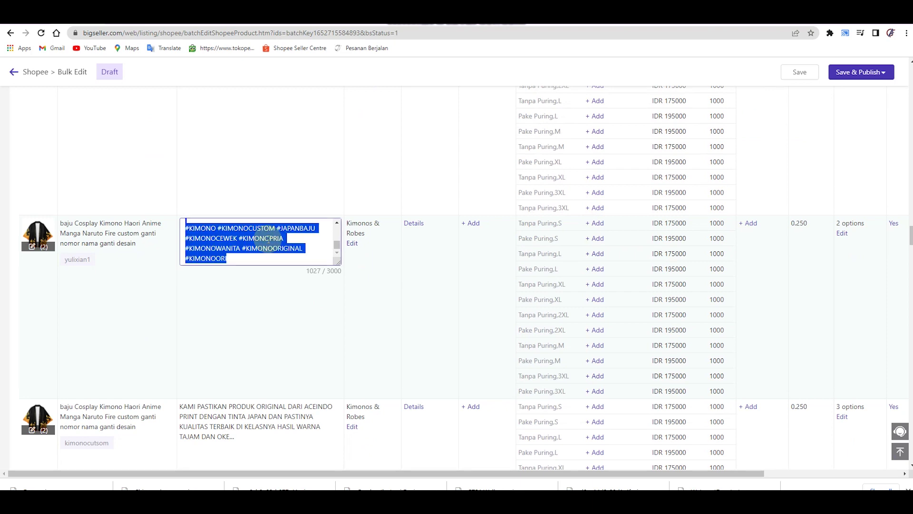
key(ctrl+v)
scroll(351, 343, down, 3)
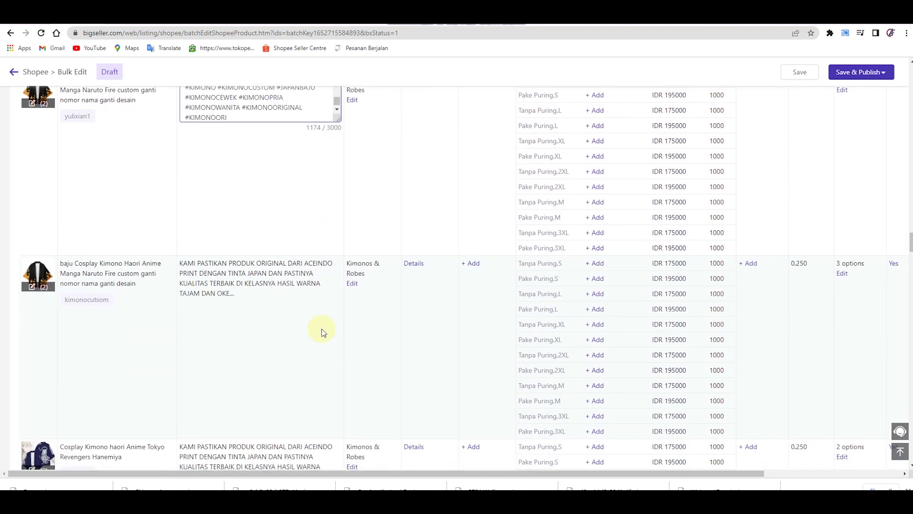
click(283, 285)
key(ctrl+a)
key(ctrl+v)
- Replace the descriptions of both Tokyo Revengers Hanemiya kimono listings with the copied "UKURAN BISA SAMPAIKAN DI CATATAN" text
scroll(418, 347, down, 3)
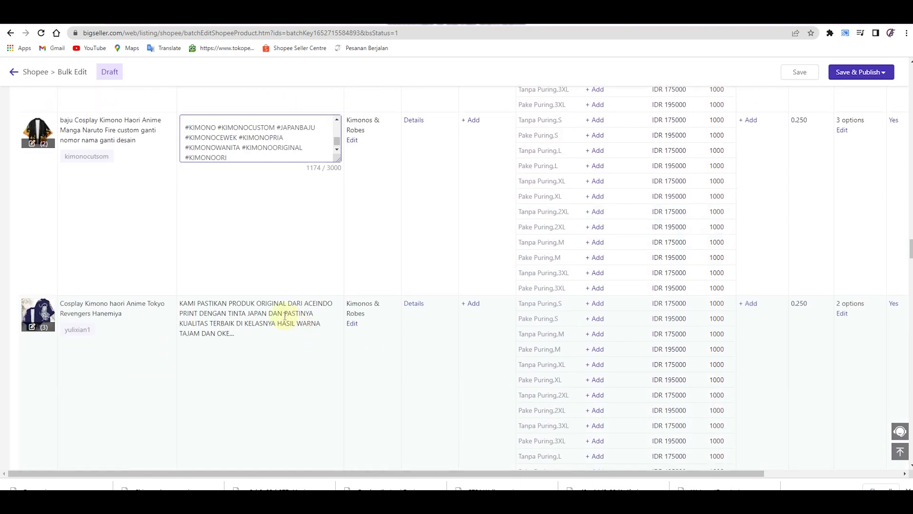
click(284, 318)
key(ctrl+a)
key(ctrl+v)
scroll(373, 346, down, 3)
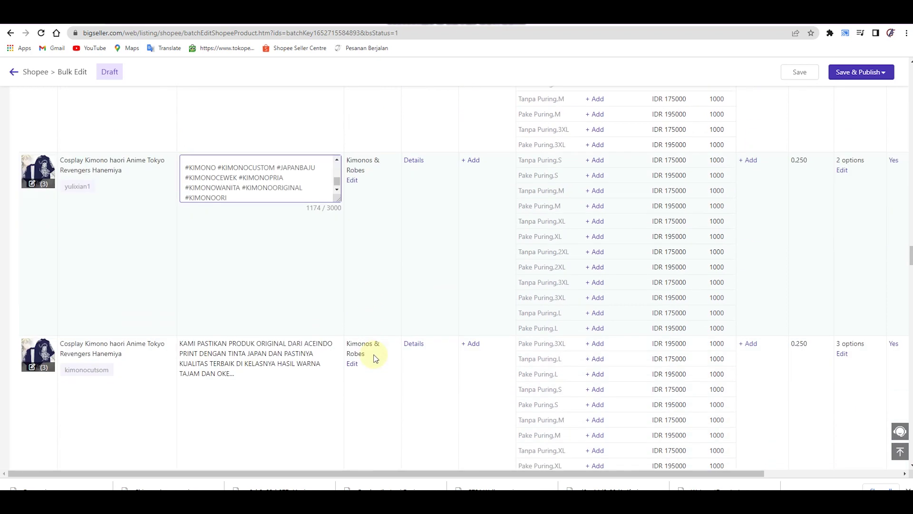
click(283, 351)
key(ctrl+a)
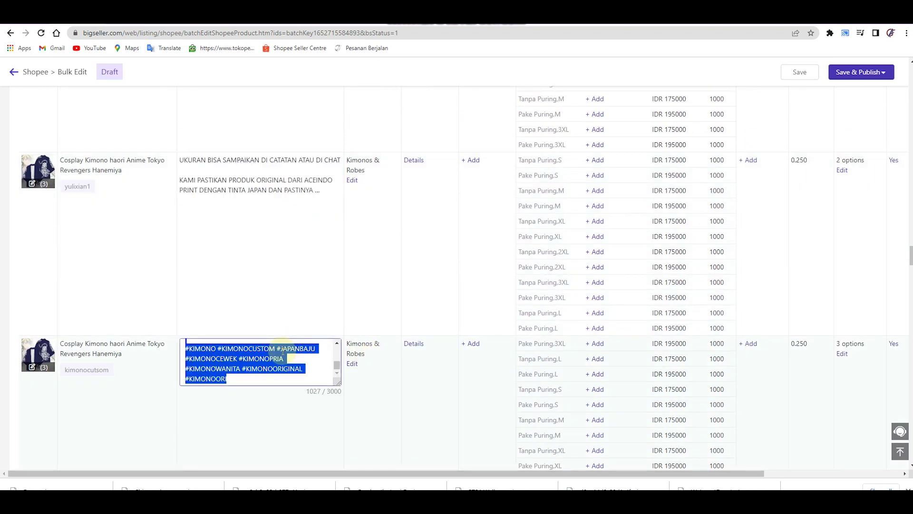
key(ctrl+v)
- Replace the descriptions of both Tokyo Revengers Team Valhalla Mickey kimono listings with the copied "UKURAN BISA SAMPAIKAN DI CATATAN" text
scroll(380, 367, down, 3)
click(288, 399)
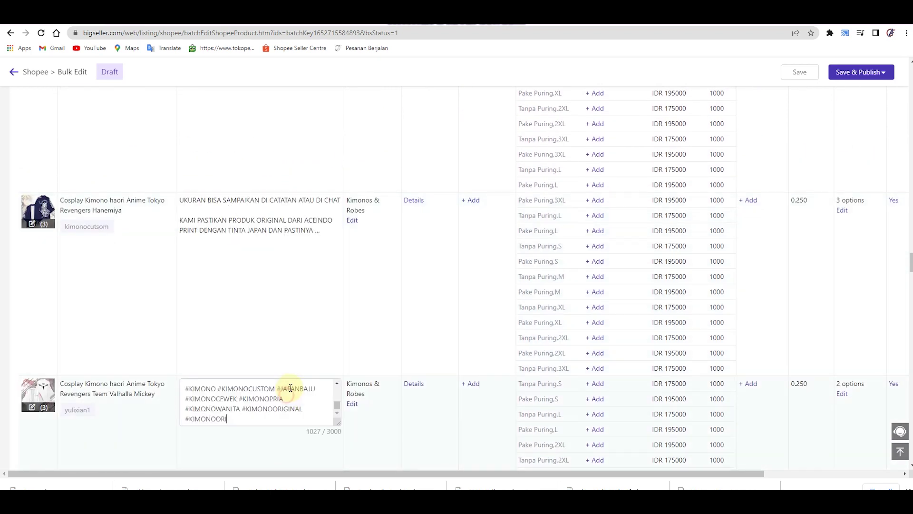
key(ctrl+a)
key(ctrl+v)
scroll(371, 394, down, 5)
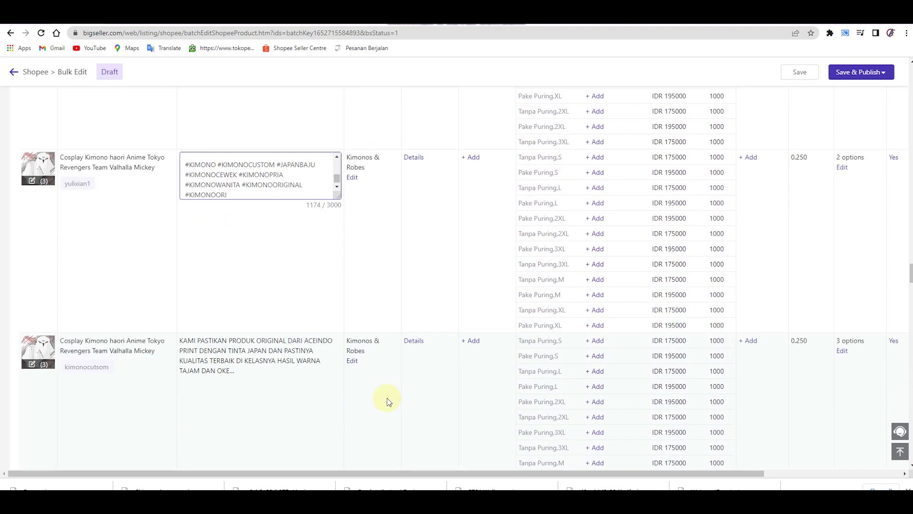
click(302, 350)
key(ctrl+a)
key(ctrl+v)
- Replace the descriptions of both Tokyo Revengers Draken Mickey Custom kimono listings with the copied "UKURAN BISA SAMPAIKAN DI CATATAN" text
scroll(413, 373, down, 4)
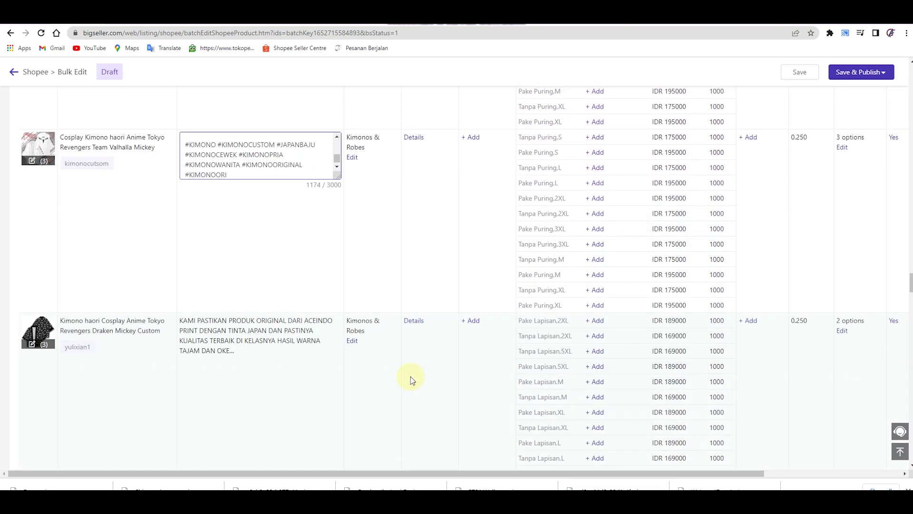
click(301, 351)
key(ctrl+a)
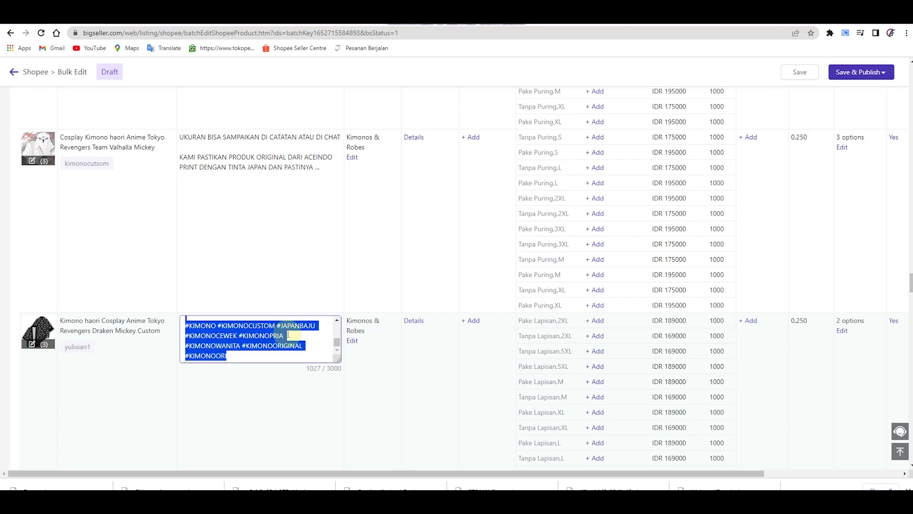
key(ctrl+v)
scroll(428, 383, down, 5)
click(261, 388)
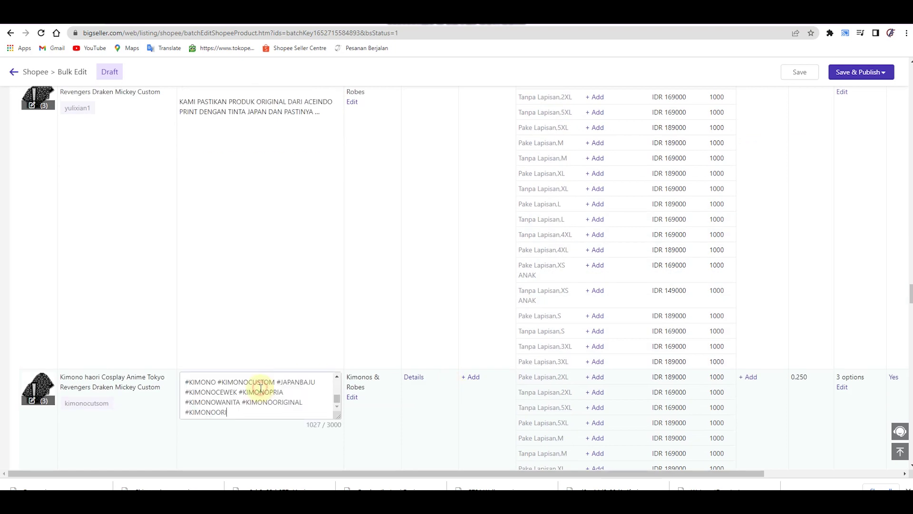
key(ctrl+a)
key(ctrl+v)
- Replace the descriptions of both Naruto Akatsuki kimono listings with the copied "UKURAN BISA SAMPAIKAN DI CATATAN" text
scroll(419, 412, down, 3)
scroll(418, 411, down, 2)
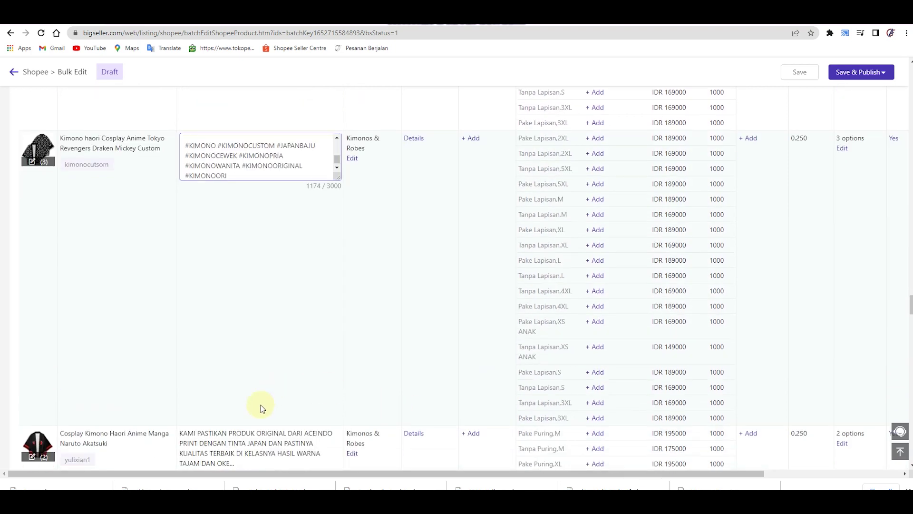
click(245, 435)
key(ctrl+a)
key(ctrl+v)
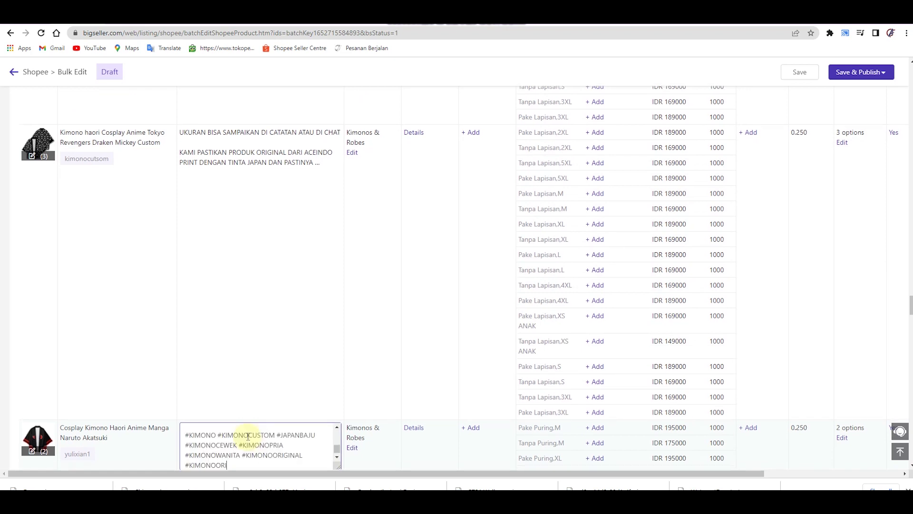
scroll(402, 432, down, 7)
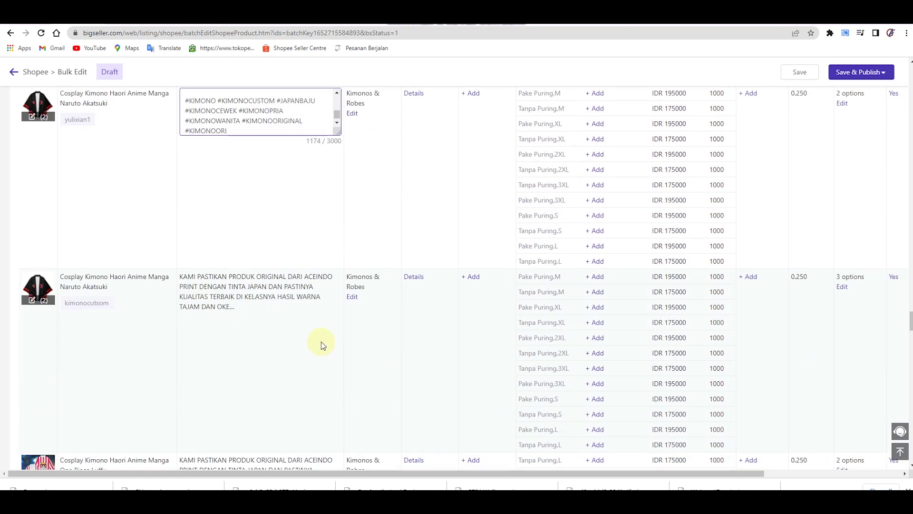
click(296, 287)
key(ctrl+a)
key(ctrl+v)
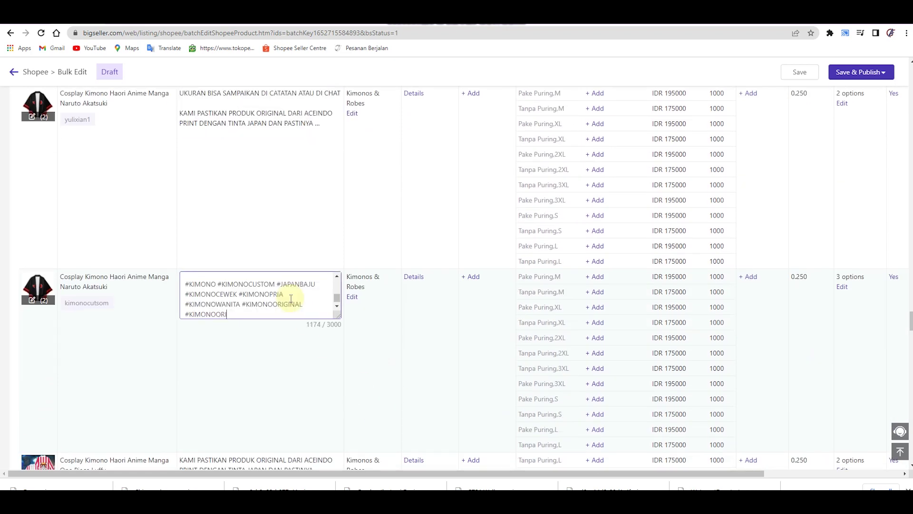
- Replace the descriptions of both One Piece Luffy kimono listings with the copied "UKURAN BISA SAMPAIKAN DI CATATAN" text
scroll(421, 369, down, 5)
scroll(418, 363, up, 1)
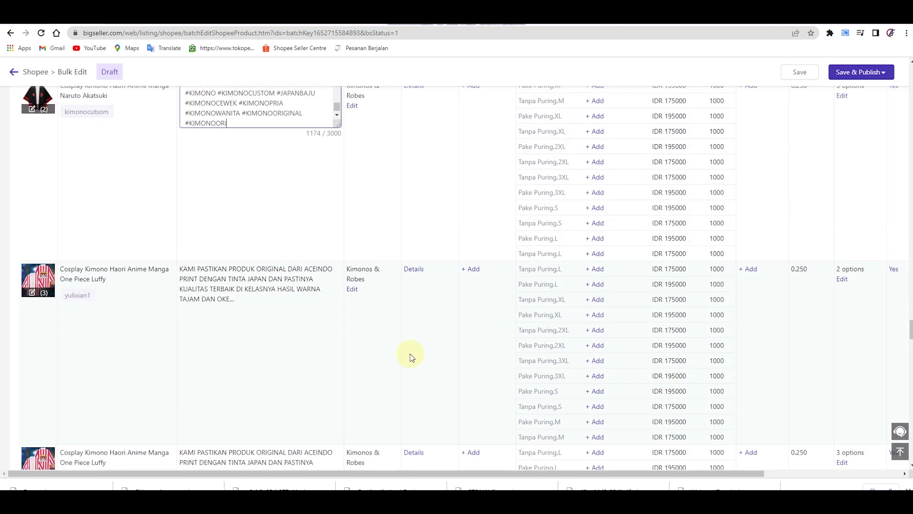
click(291, 310)
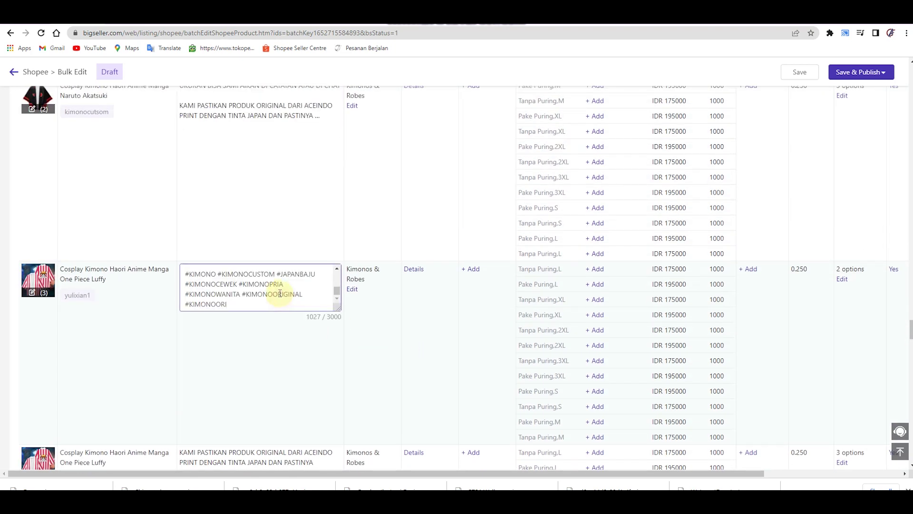
key(ctrl+a)
key(ctrl+v)
scroll(304, 364, down, 4)
click(287, 291)
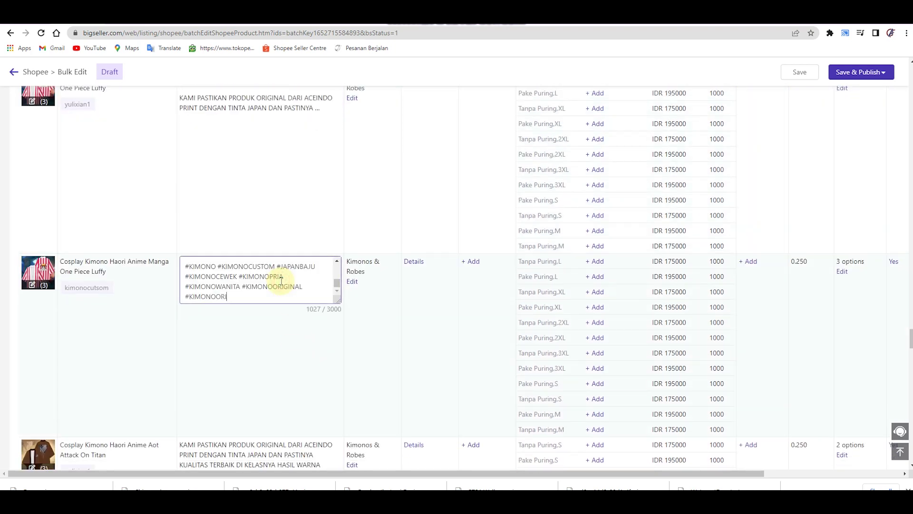
key(ctrl+a)
key(ctrl+v)
- Replace the descriptions of both Aot Attack On Titan kimono listings with the copied "UKURAN BISA SAMPAIKAN DI CATATAN" text
scroll(273, 379, down, 2)
click(266, 363)
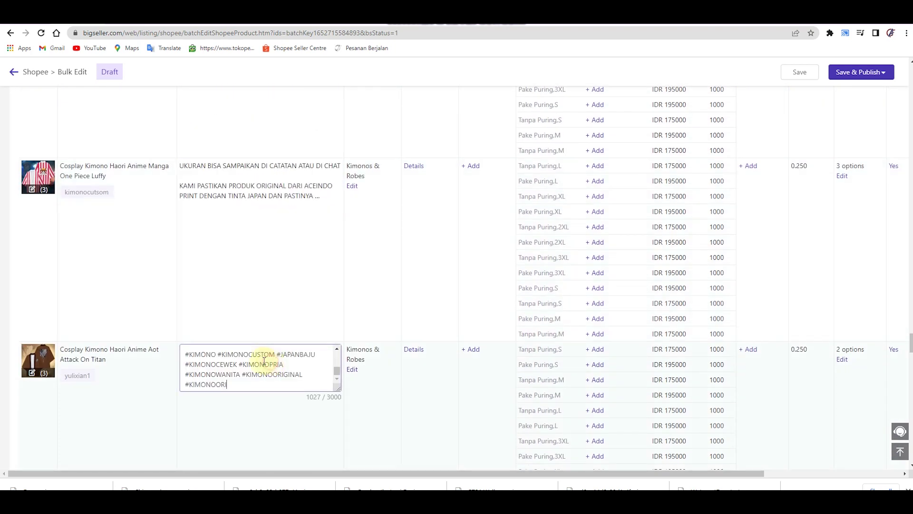
key(ctrl+a)
key(ctrl+v)
scroll(344, 370, down, 4)
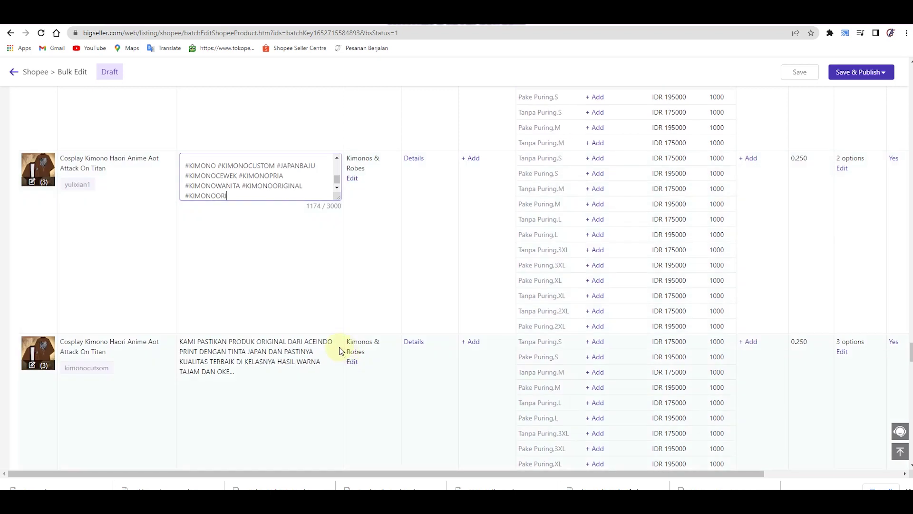
click(262, 355)
key(ctrl+a)
key(ctrl+v)
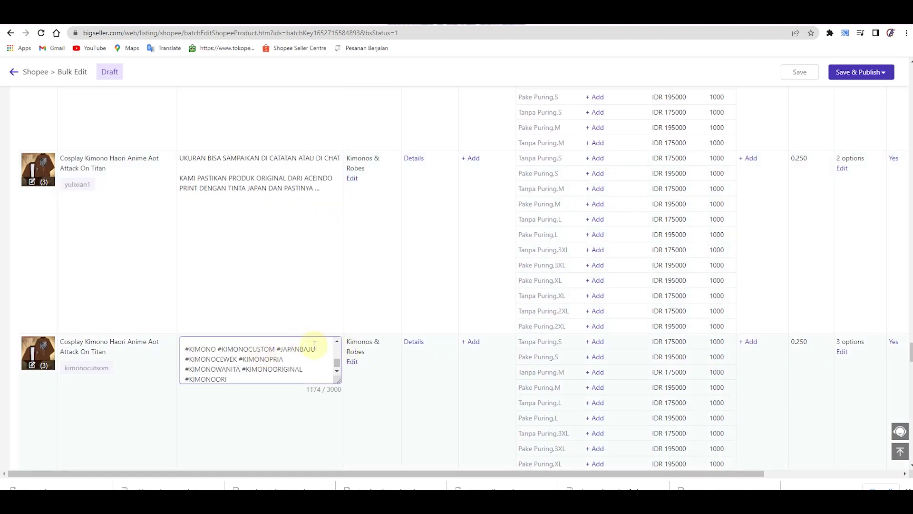
- Replace the descriptions of both Haikyuu Karasuno Hinata Kageyama kimono listings with the copied "UKURAN BISA SAMPAIKAN DI CATATAN" text
scroll(361, 380, down, 2)
click(252, 447)
key(ctrl+a)
key(ctrl+v)
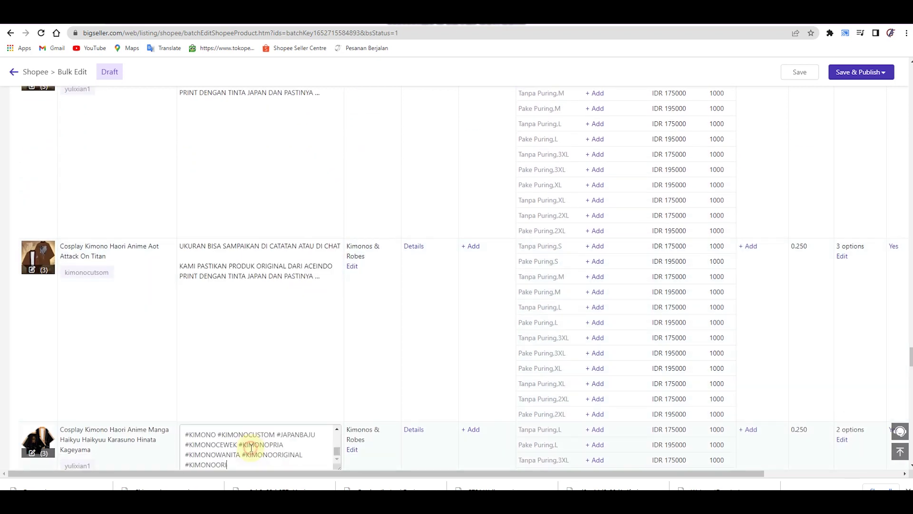
scroll(357, 350, down, 7)
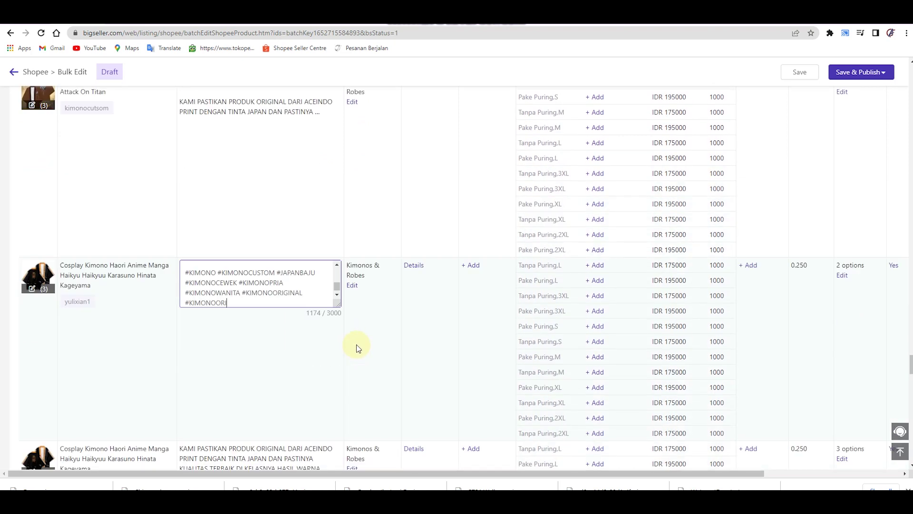
click(267, 306)
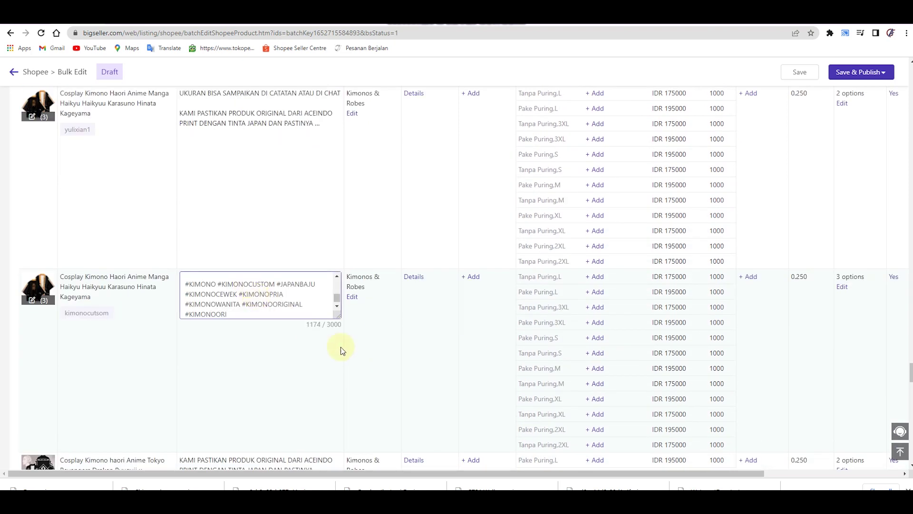
- Replace the descriptions of both Tokyo Revengers Draken Ryuguji x kimono listings with the copied "UKURAN BISA SAMPAIKAN DI CATATAN" text
scroll(420, 349, down, 2)
click(278, 389)
key(ctrl+a)
key(ctrl+v)
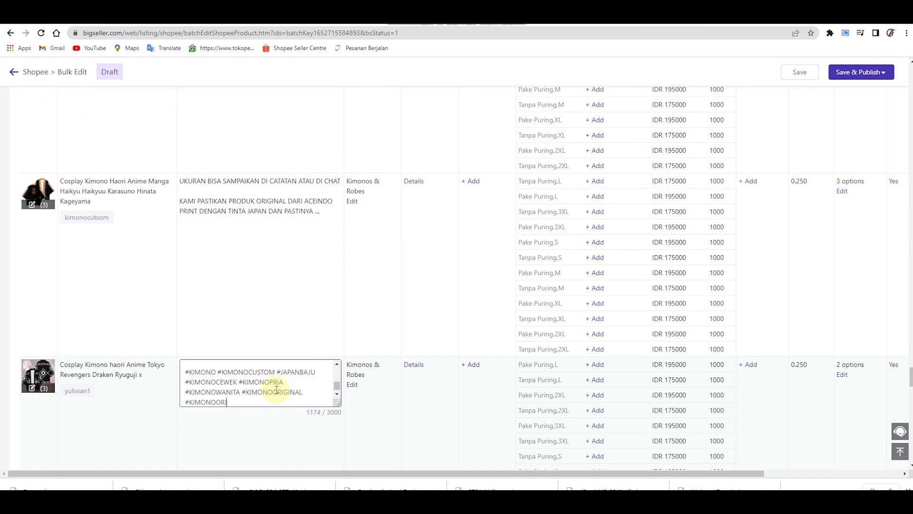
scroll(452, 349, down, 5)
scroll(405, 359, down, 1)
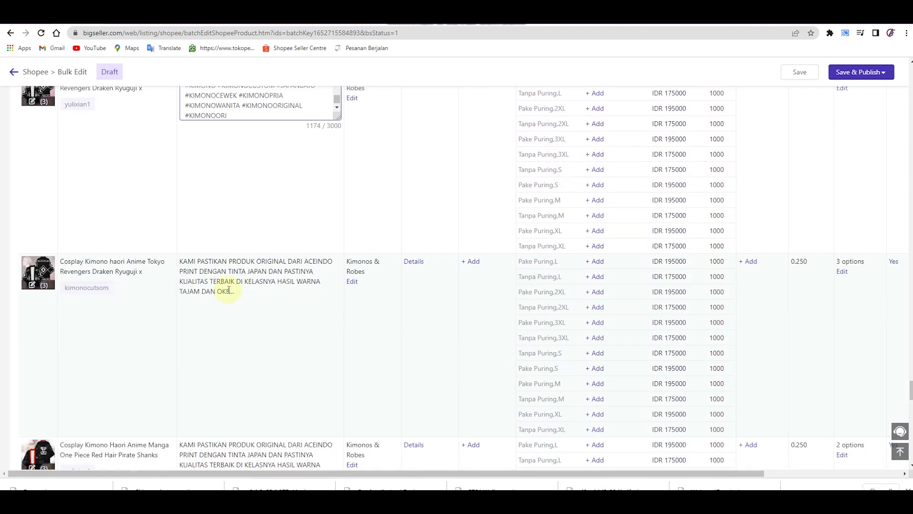
click(230, 286)
key(ctrl+a)
key(ctrl+v)
- Replace the descriptions of both One Piece Red Hair Pirate Shanks kimono listings with the copied "UKURAN BISA SAMPAIKAN DI CATATAN" text
scroll(338, 383, down, 3)
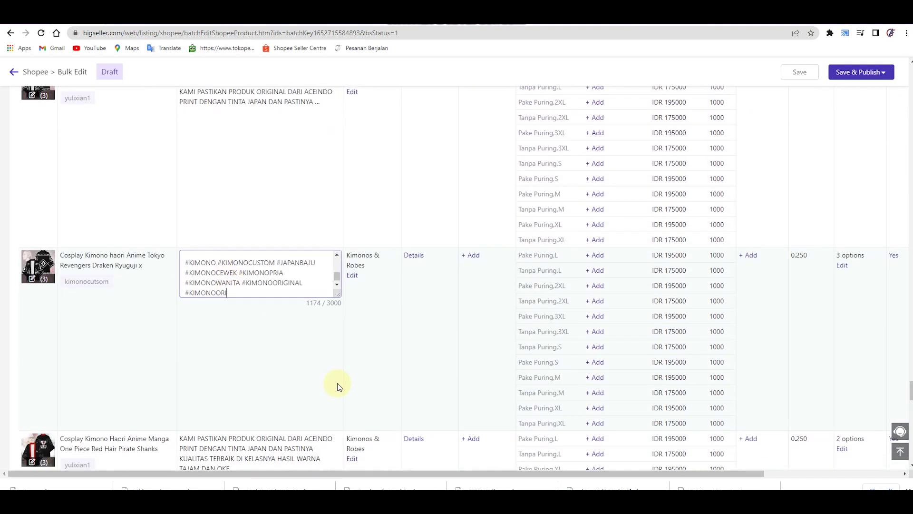
click(290, 330)
key(ctrl+a)
key(ctrl+v)
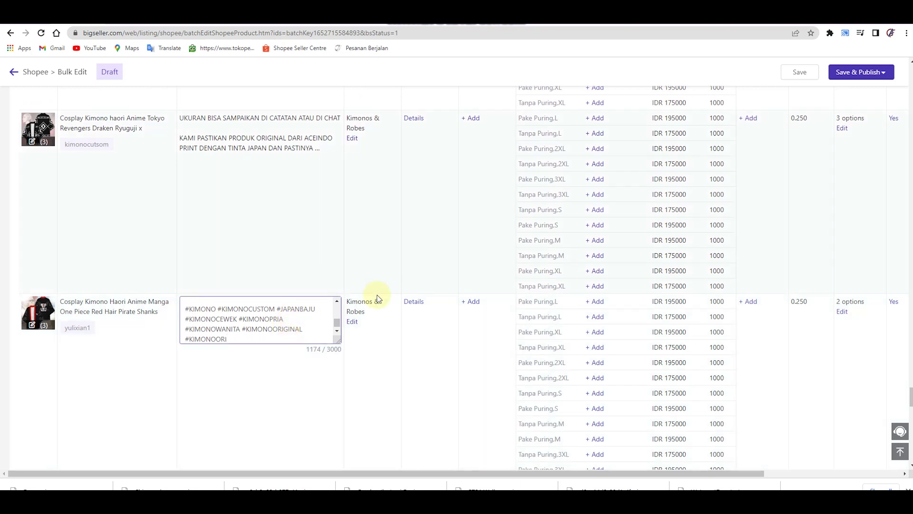
scroll(378, 299, down, 5)
click(269, 269)
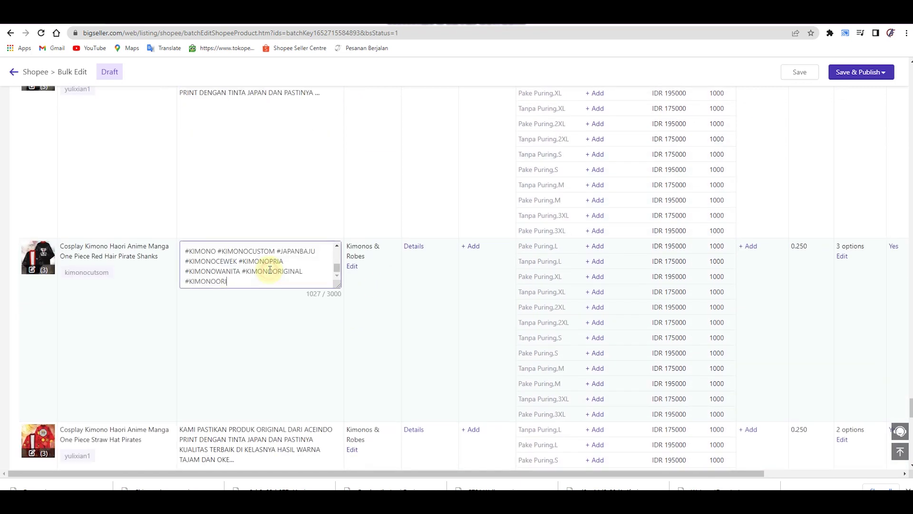
key(ctrl+a)
key(ctrl+v)
- Replace the descriptions of both One Piece Straw Hat Pirates kimono listings with the copied "UKURAN BISA SAMPAIKAN DI CATATAN" text
click(244, 450)
key(ctrl+a)
key(ctrl+v)
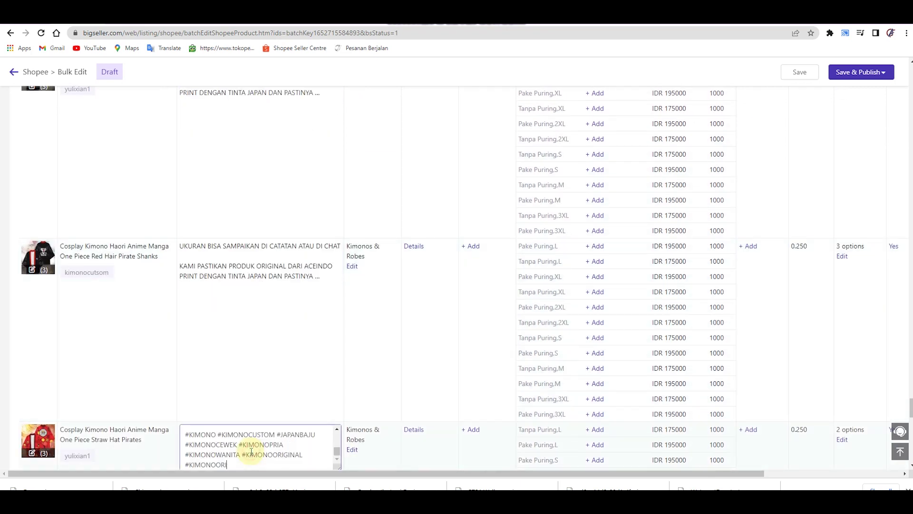
scroll(422, 336, down, 4)
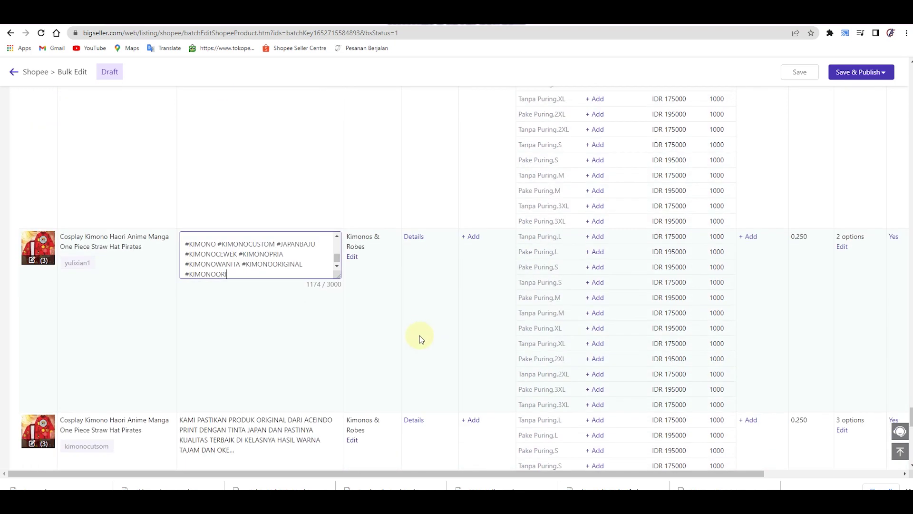
click(284, 436)
key(ctrl+a)
key(ctrl+v)
- Replace the descriptions of both "baju COD Fashion 2022" kimono set listings with the copied "UKURAN BISA SAMPAIKAN DI CATATAN" text
scroll(379, 324, down, 9)
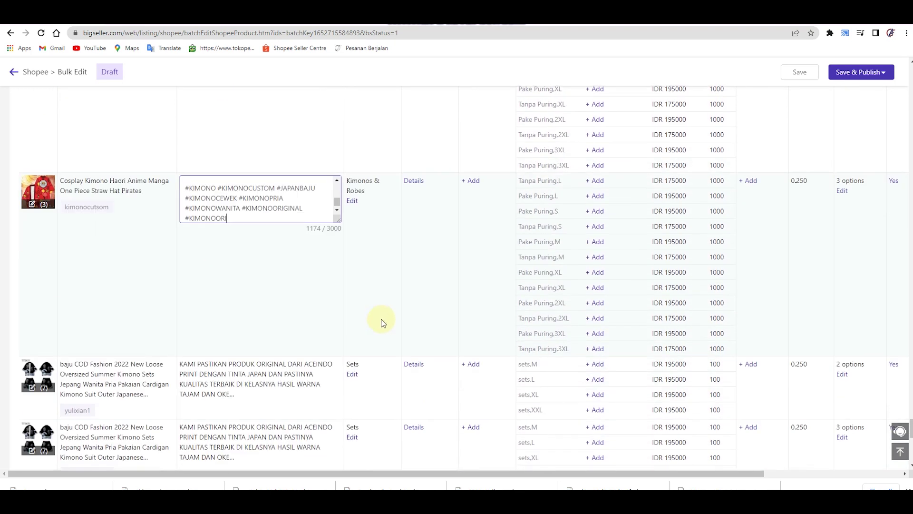
click(296, 188)
key(ctrl+a)
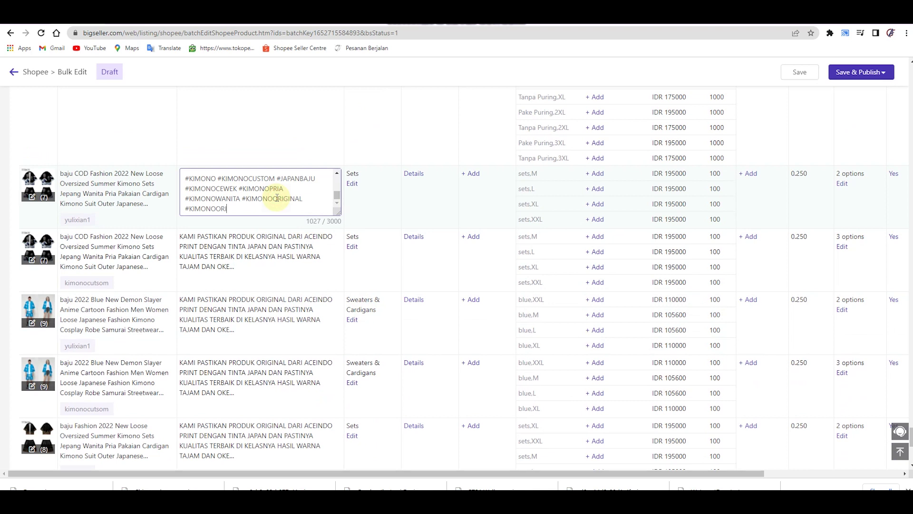
key(ctrl+v)
click(293, 269)
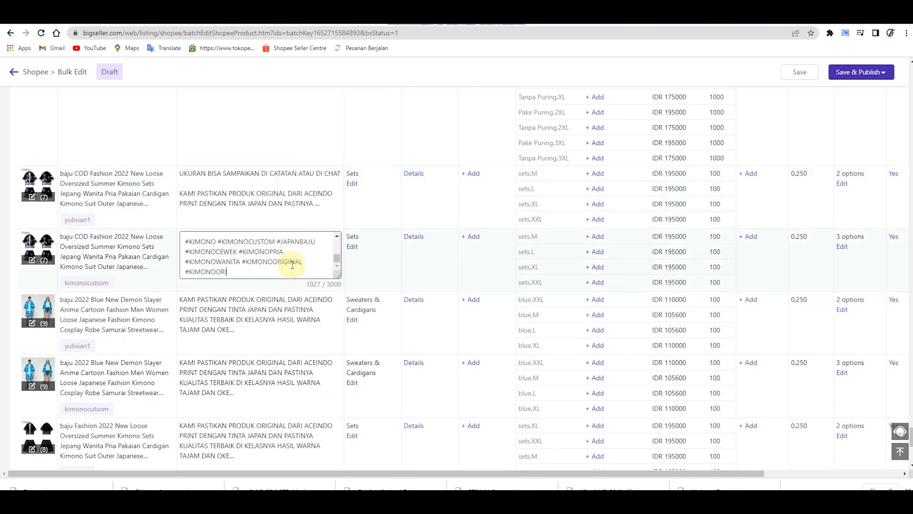
key(ctrl+a)
key(ctrl+v)
- Replace the descriptions of both "baju 2022 Blue New Demon Slayer" listings with the copied "UKURAN BISA SAMPAIKAN DI CATATAN" text
click(278, 312)
key(ctrl+a)
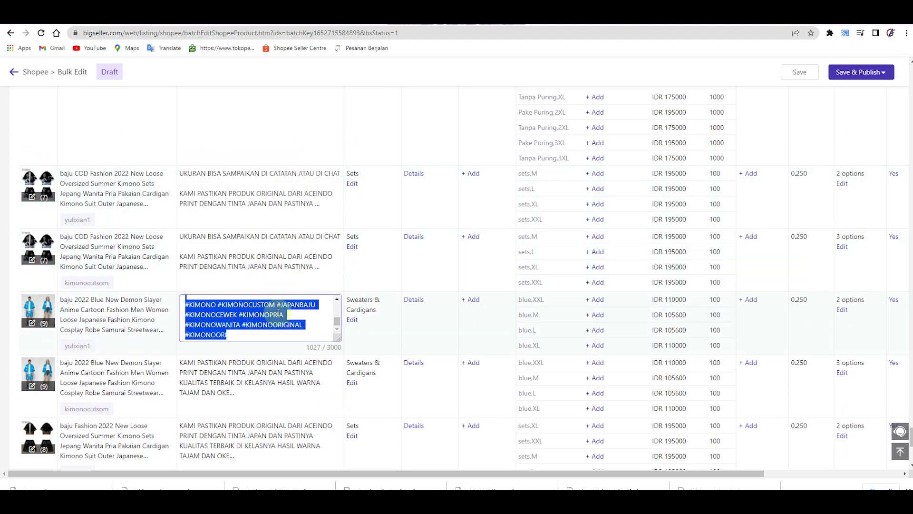
key(ctrl+v)
click(258, 382)
key(ctrl+a)
key(ctrl+v)
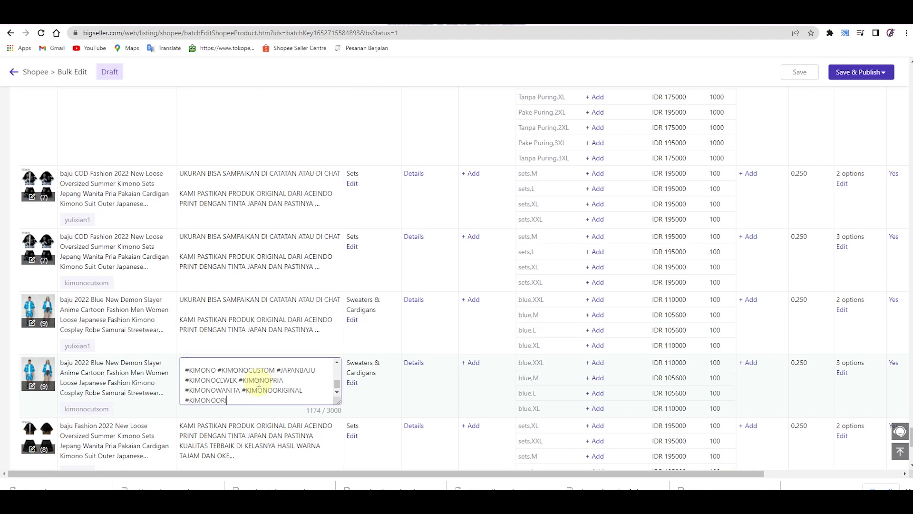
- Replace the descriptions of both "baju Fashion 2022 New Loose Oversized" kimono set listings with the copied "UKURAN BISA SAMPAIKAN DI CATATAN" text
click(251, 460)
key(ctrl+a)
key(ctrl+v)
key(ctrl+a)
key(ctrl+v)
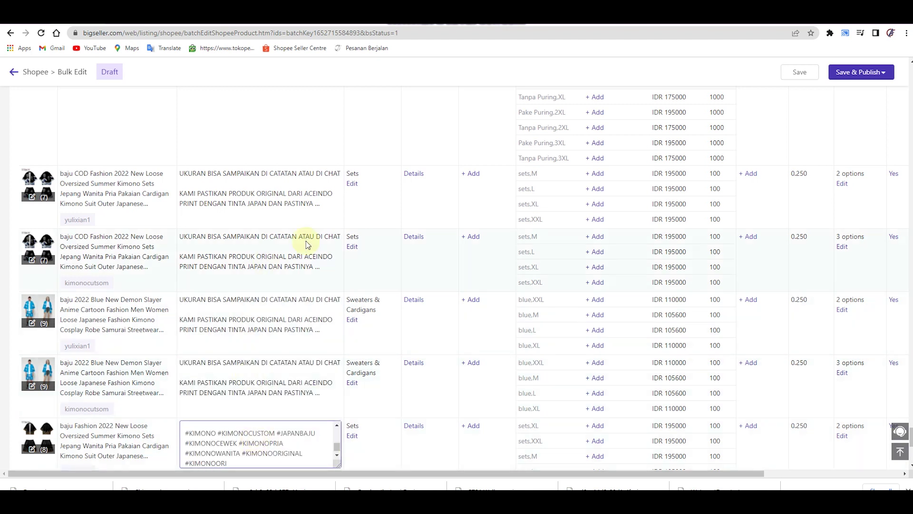
scroll(354, 239, down, 4)
click(284, 327)
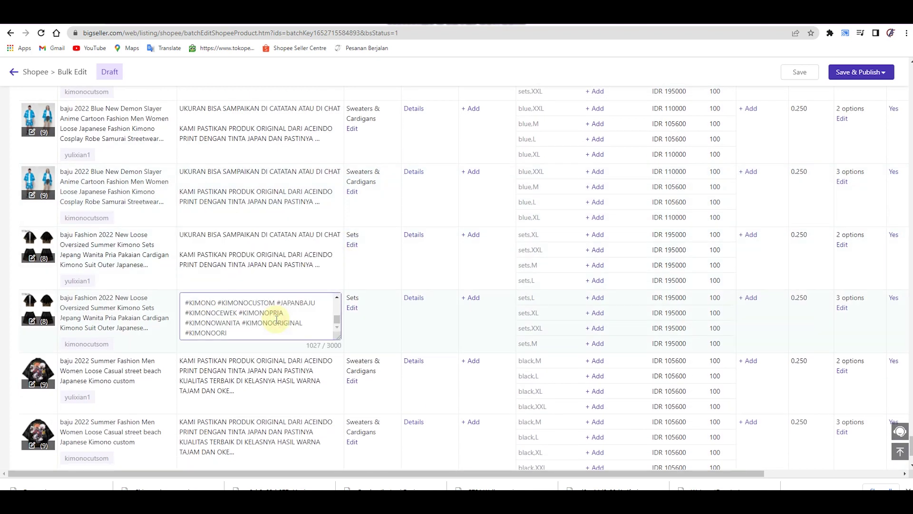
- Replace the descriptions of both "baju 2022 Summer Fashion Men Women" kimono listings with the copied "UKURAN BISA SAMPAIKAN DI CATATAN" text
click(245, 371)
key(ctrl+a)
key(ctrl+v)
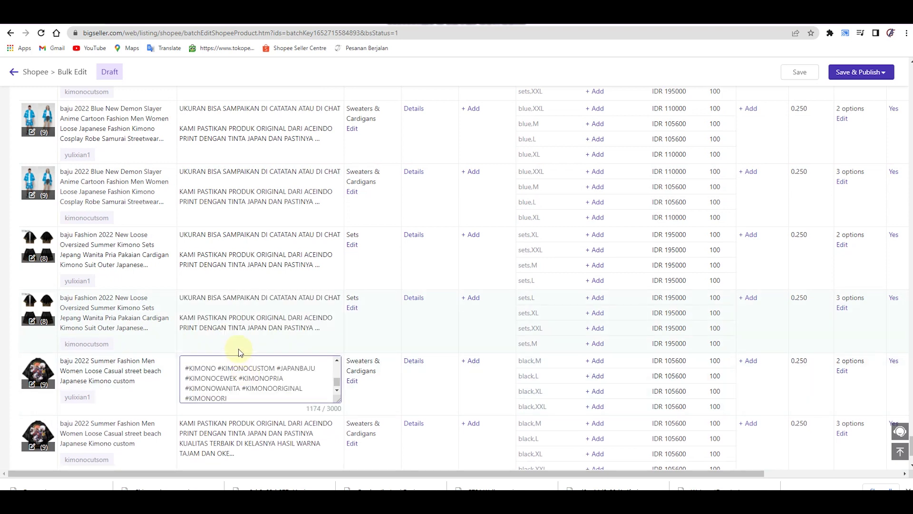
click(220, 434)
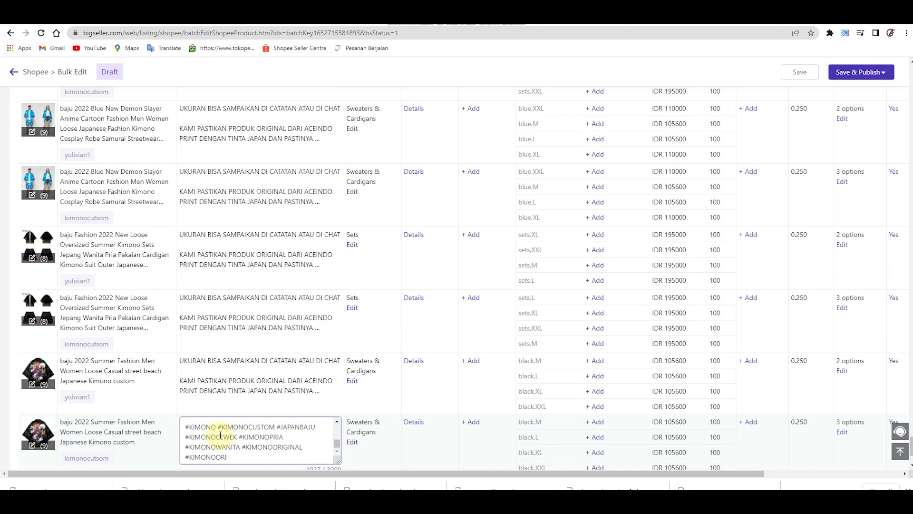
key(ctrl+a)
key(ctrl+v)
- Replace the description of the last listing, "baju 2pcs Fashion Tops + Pants 2022", with the copied "UKURAN BISA SAMPAIKAN DI CATATAN" text
scroll(401, 411, down, 3)
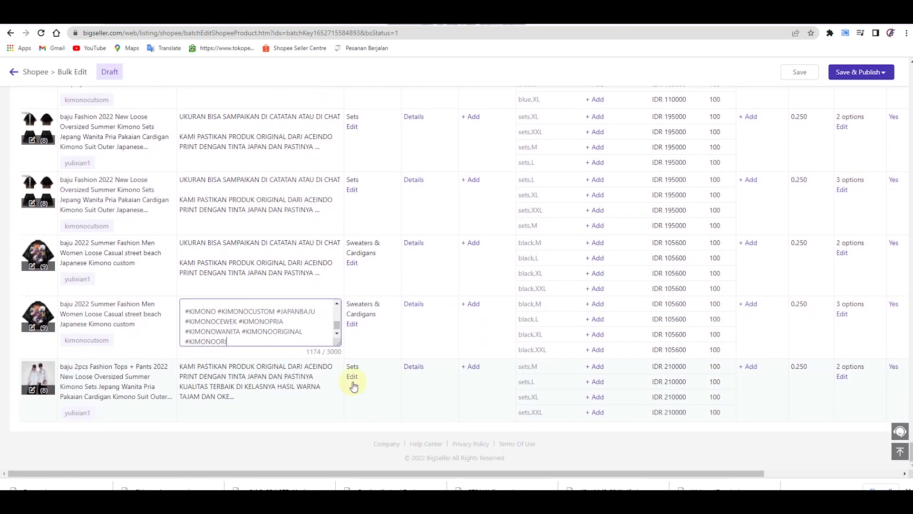
click(275, 377)
key(ctrl+a)
key(ctrl+v)
- Review the updated descriptions, examine the product images of the first ten listings in the bulk image editor, and close it
scroll(380, 401, up, 4)
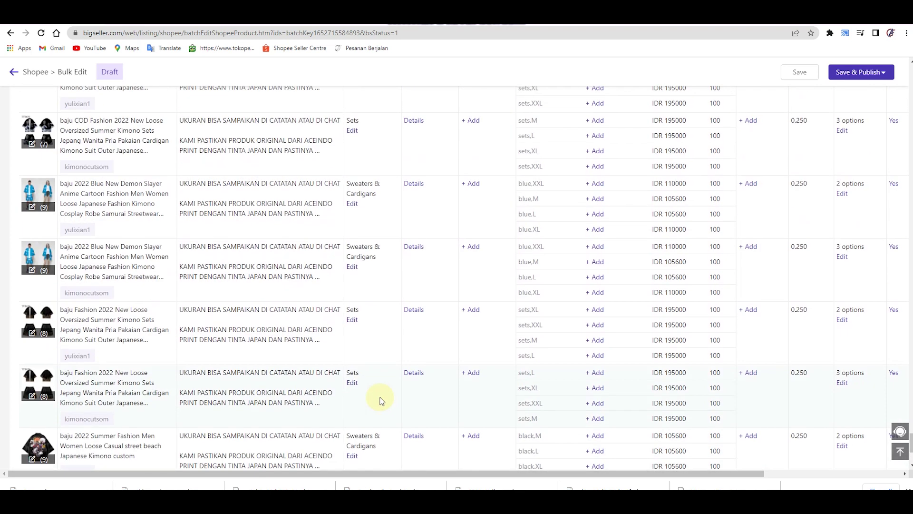
scroll(380, 400, up, 15)
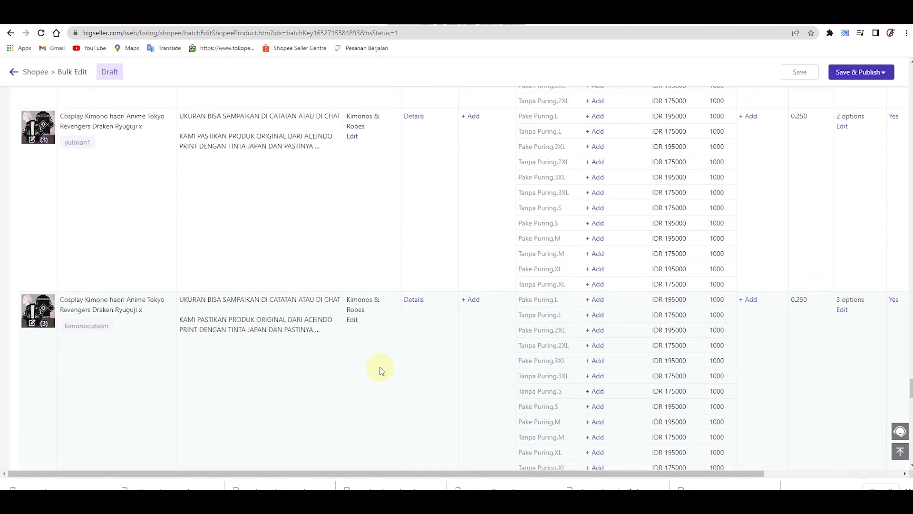
scroll(380, 371, up, 15)
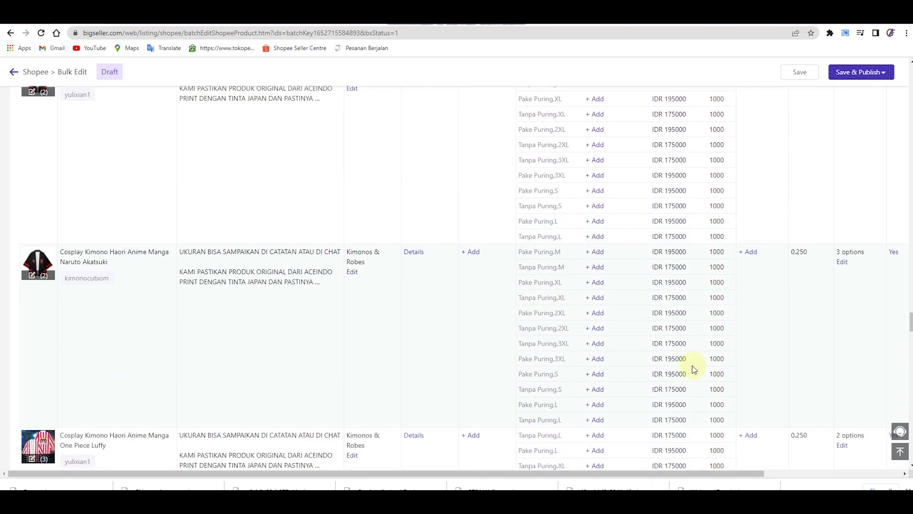
scroll(907, 323, up, 15)
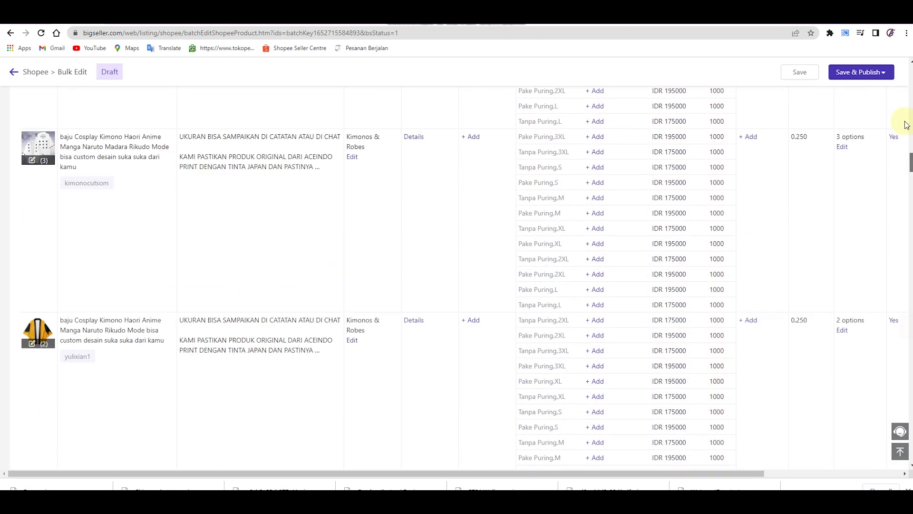
mouse_move(879, 95)
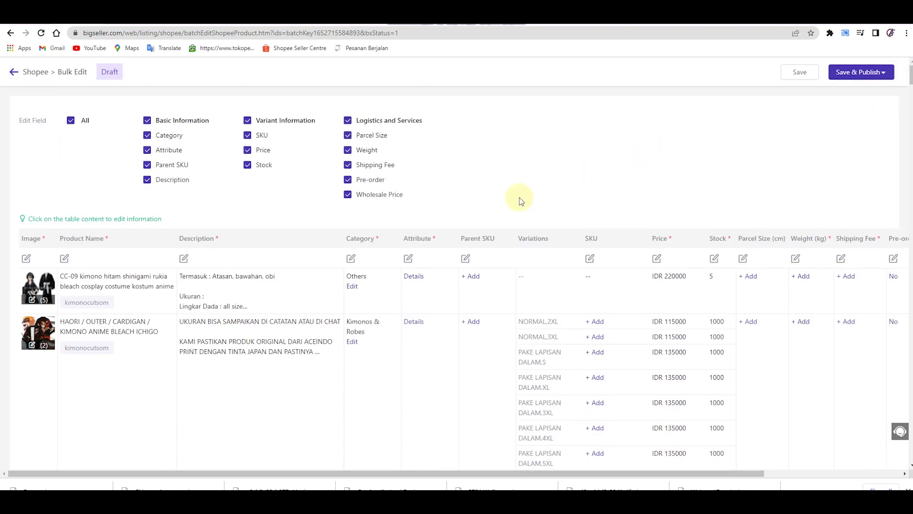
click(26, 259)
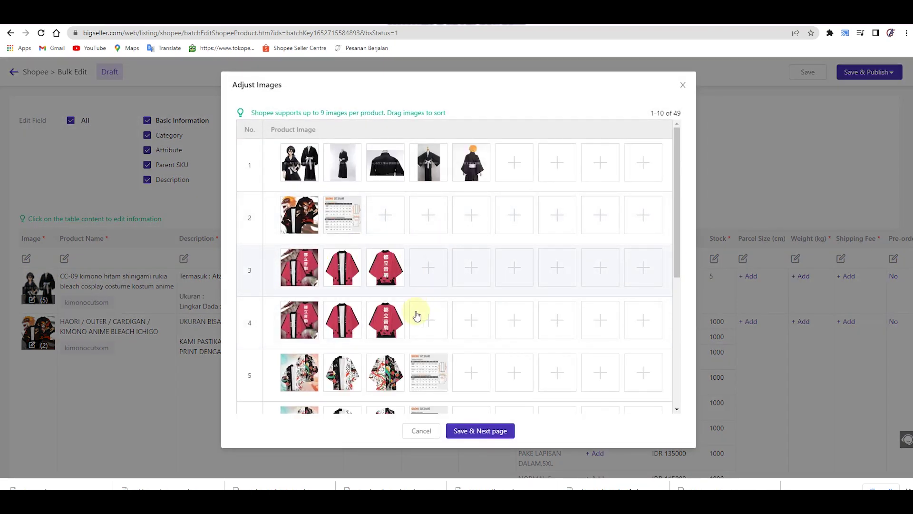
scroll(412, 324, down, 3)
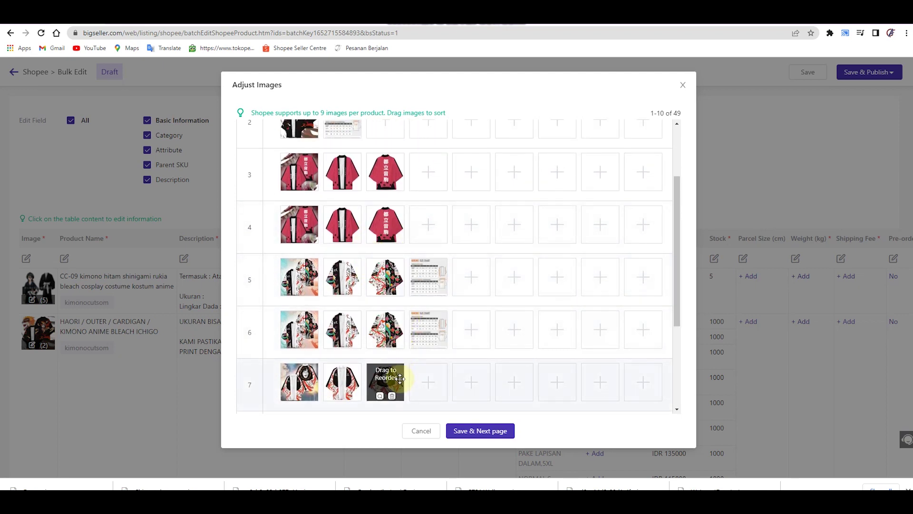
scroll(399, 378, down, 5)
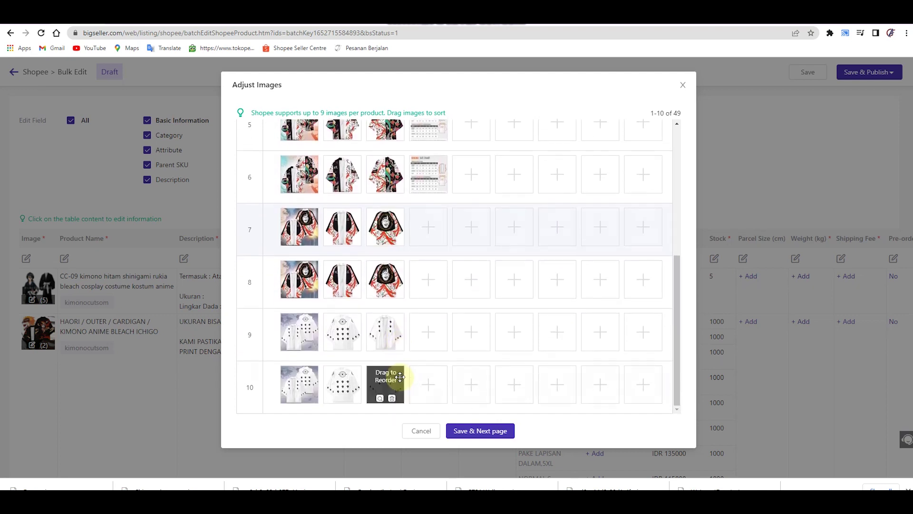
scroll(399, 378, up, 5)
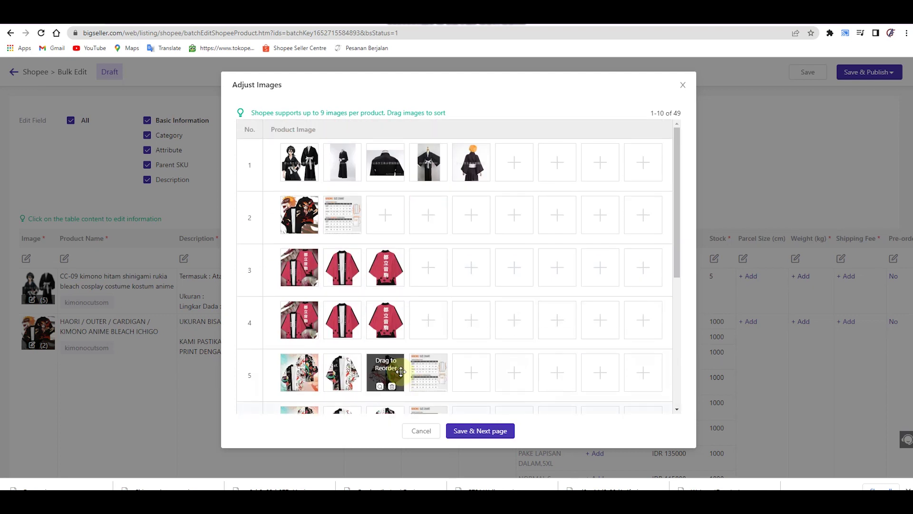
click(683, 85)
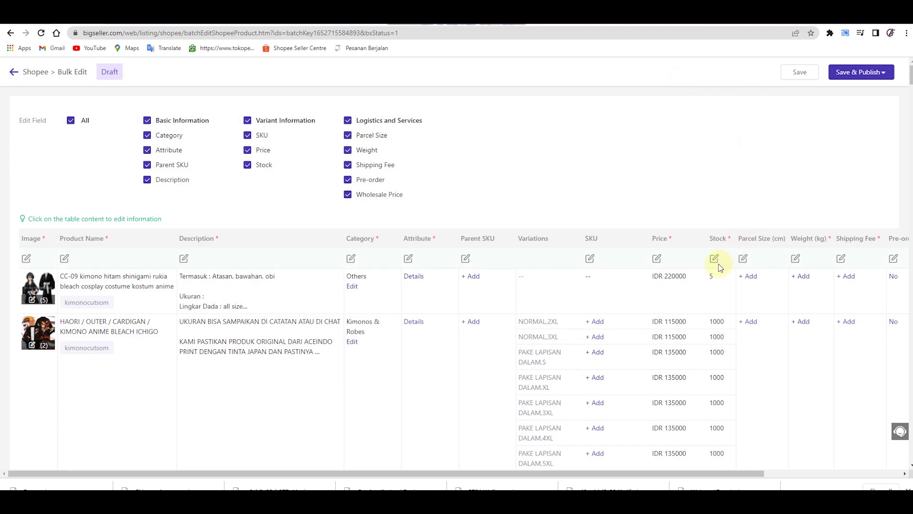
- Bulk-set the stock of all listings to 1000 and their weight to 0.250 kg
click(714, 259)
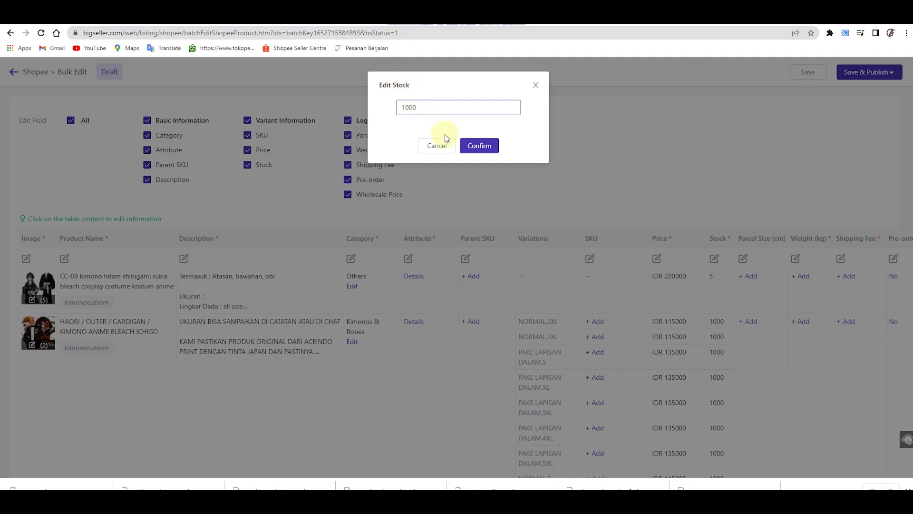
click(481, 145)
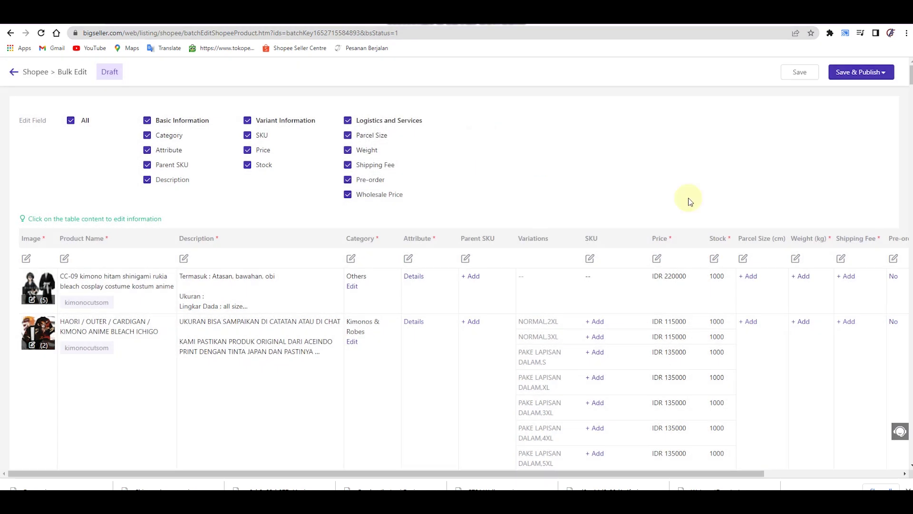
click(797, 259)
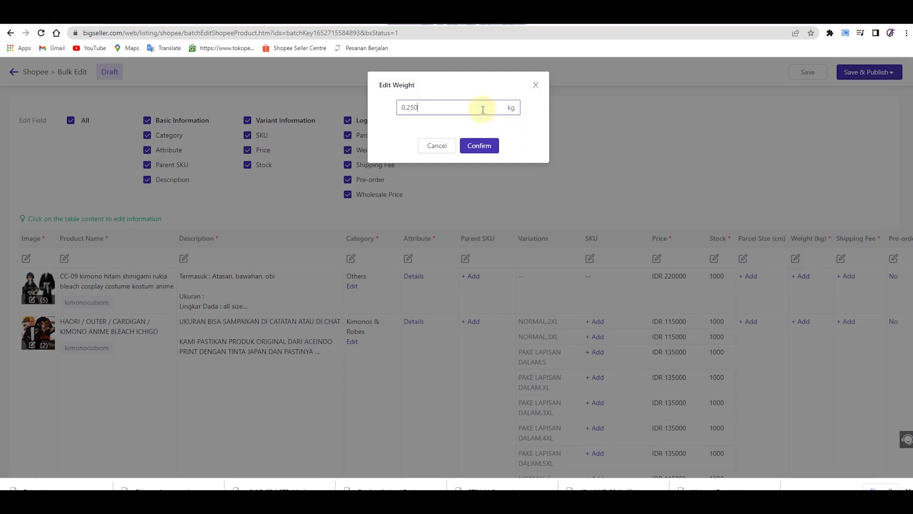
click(474, 149)
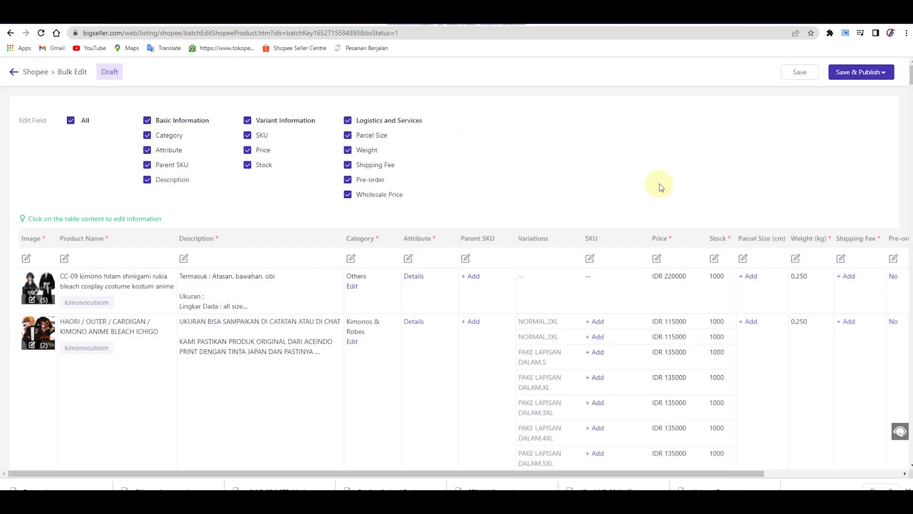
- Bulk-enable all shipping methods with Shopee Estimated Fee for the first store's listings
click(841, 257)
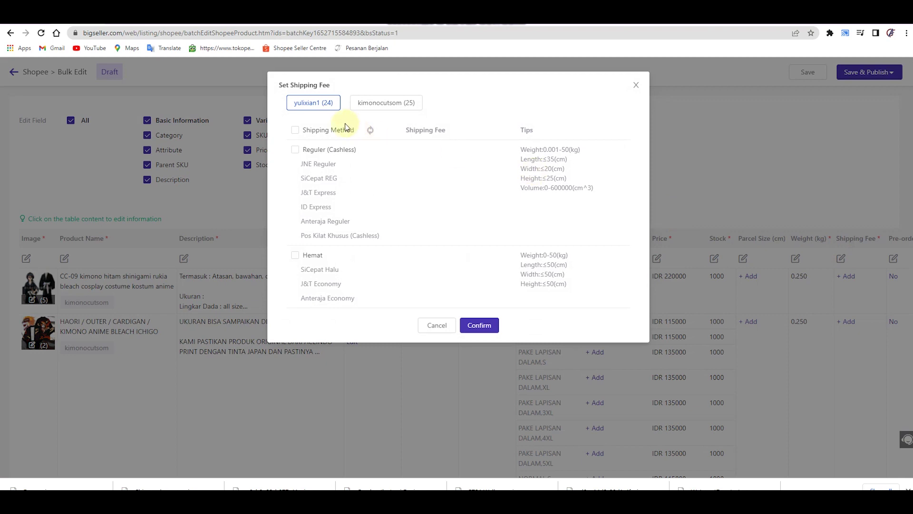
click(302, 129)
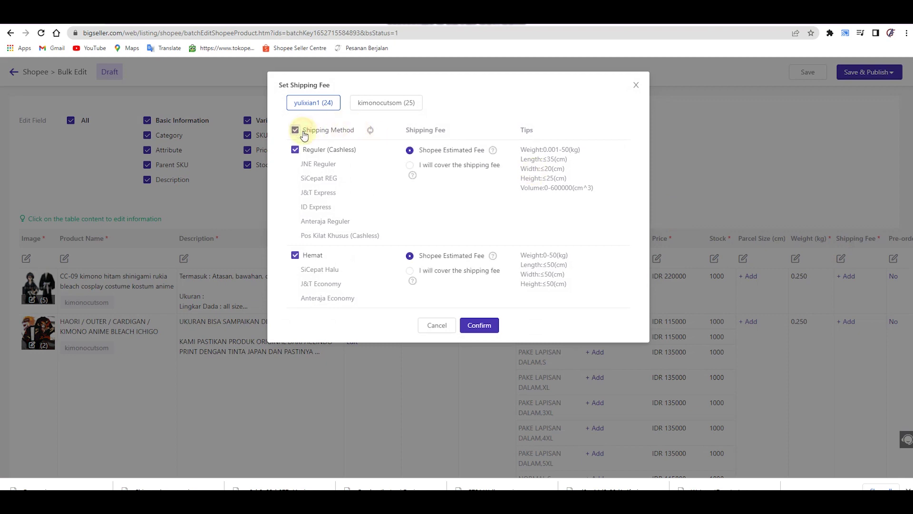
click(479, 326)
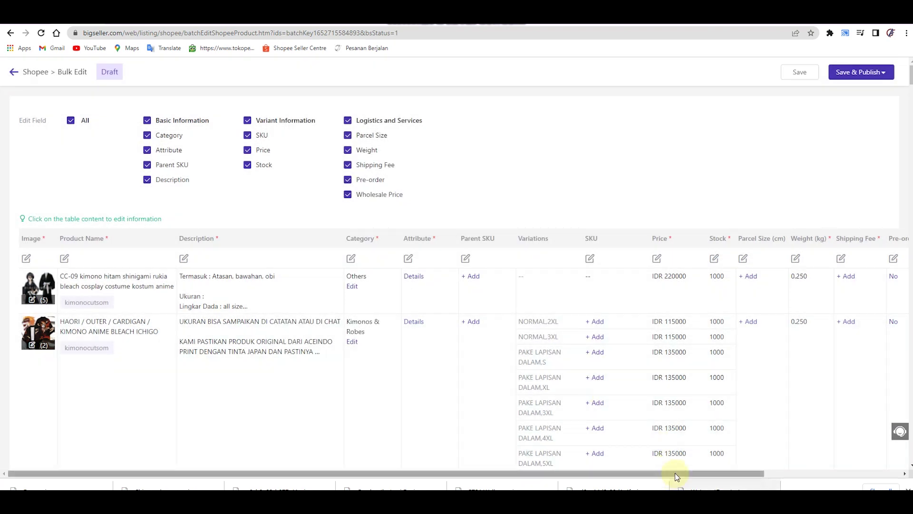
- Bulk-enable pre-order for all listings with 7 days to ship and set it back to No
drag(733, 475, 822, 480)
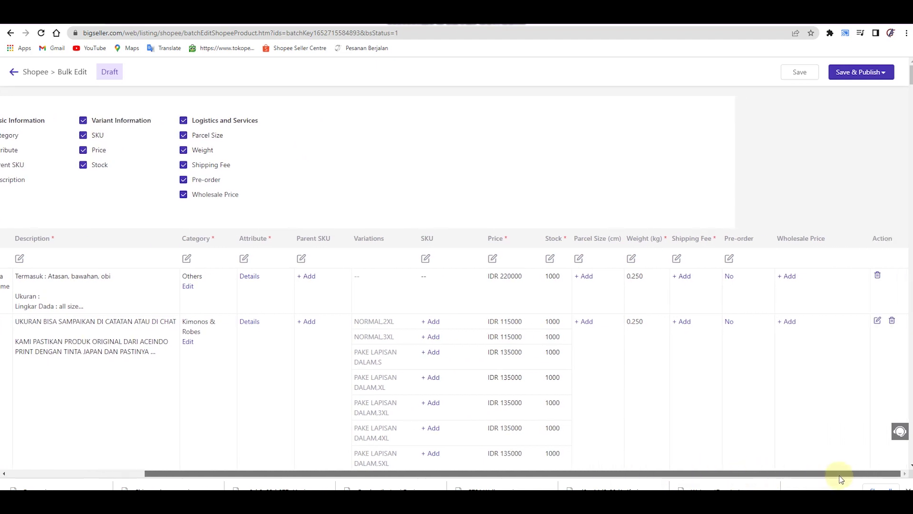
click(730, 260)
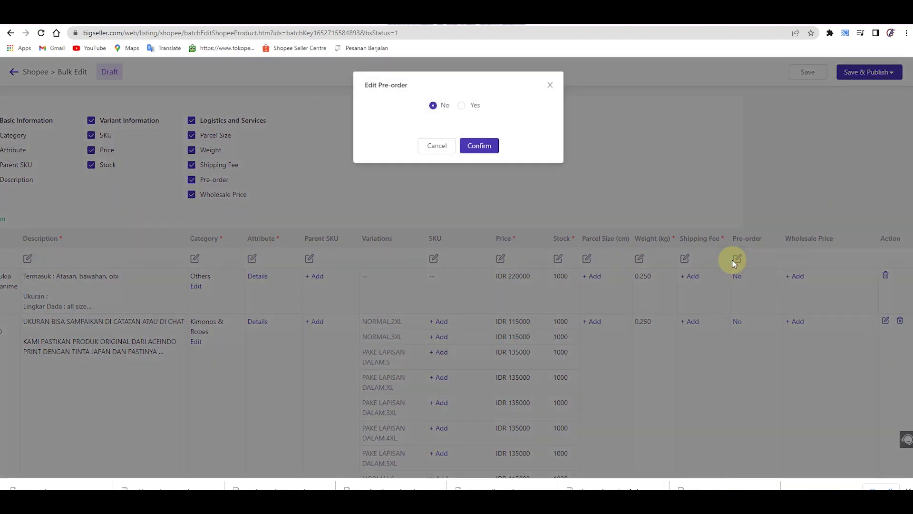
click(462, 106)
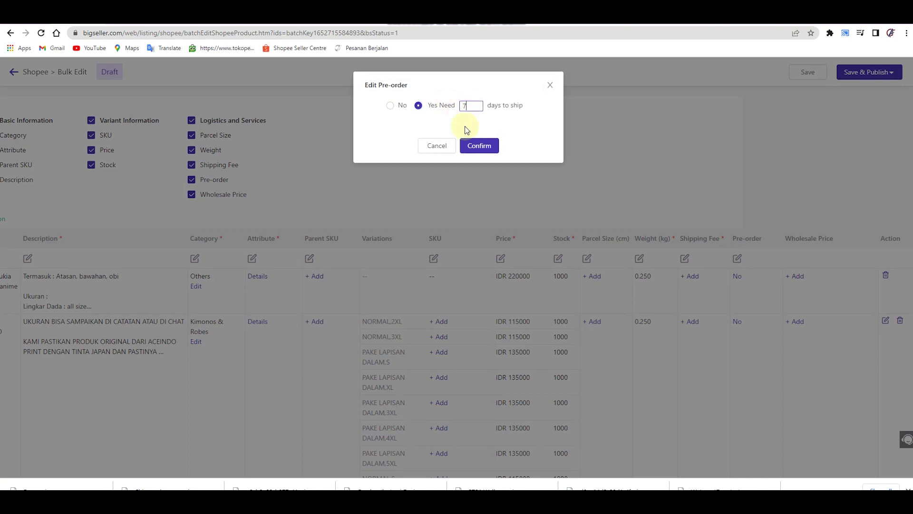
click(481, 146)
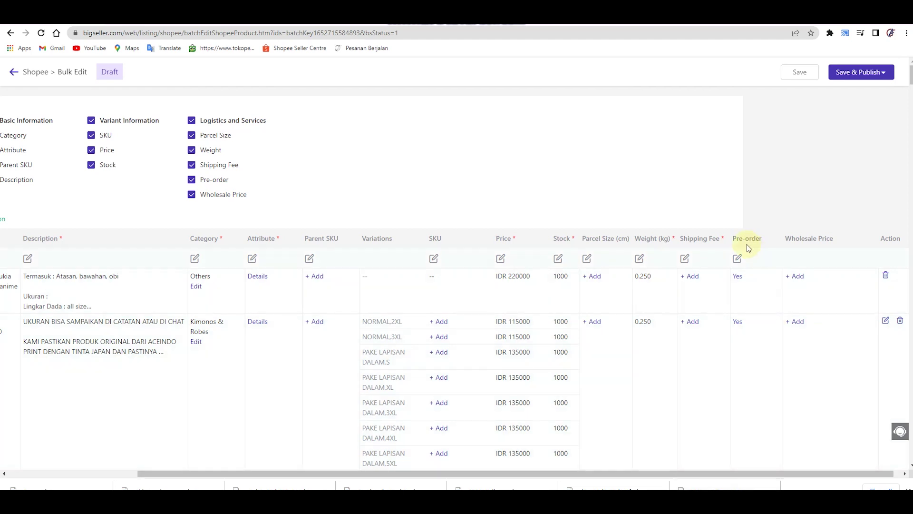
click(739, 257)
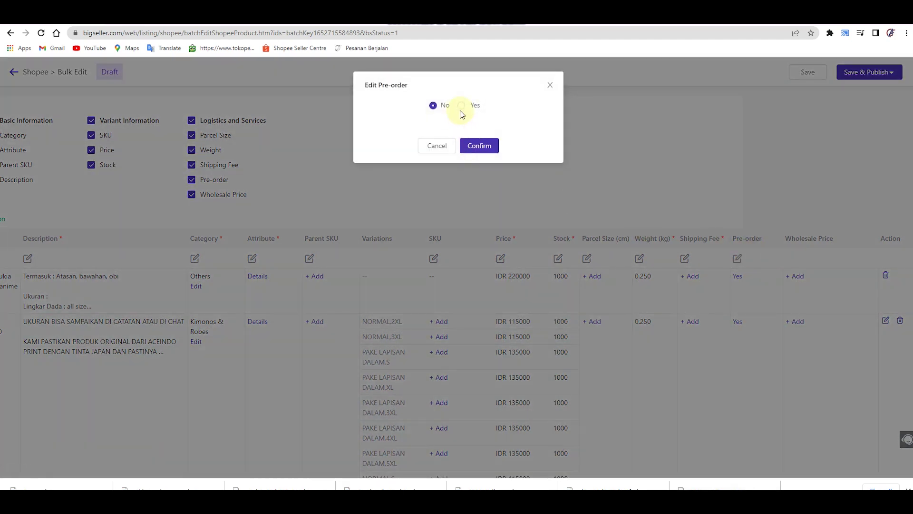
click(488, 145)
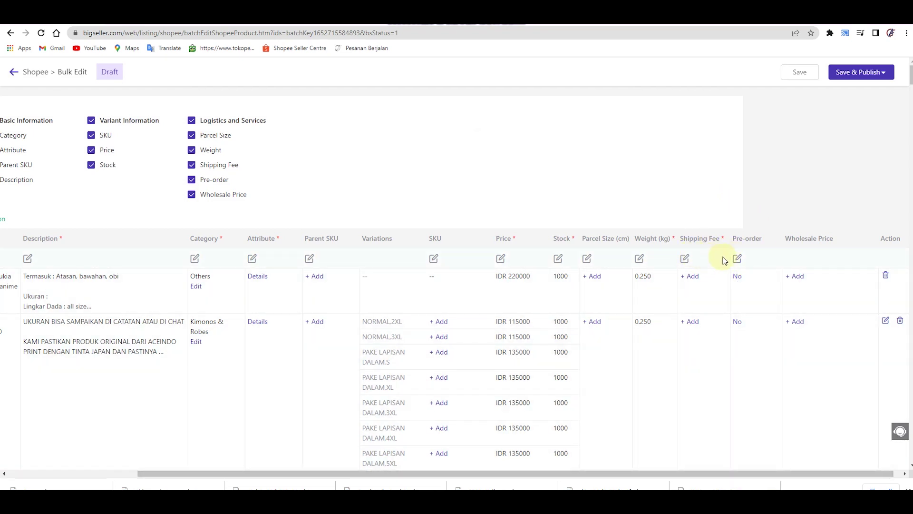
- Set pre-order to Yes for all listings with 7 days to ship
click(738, 259)
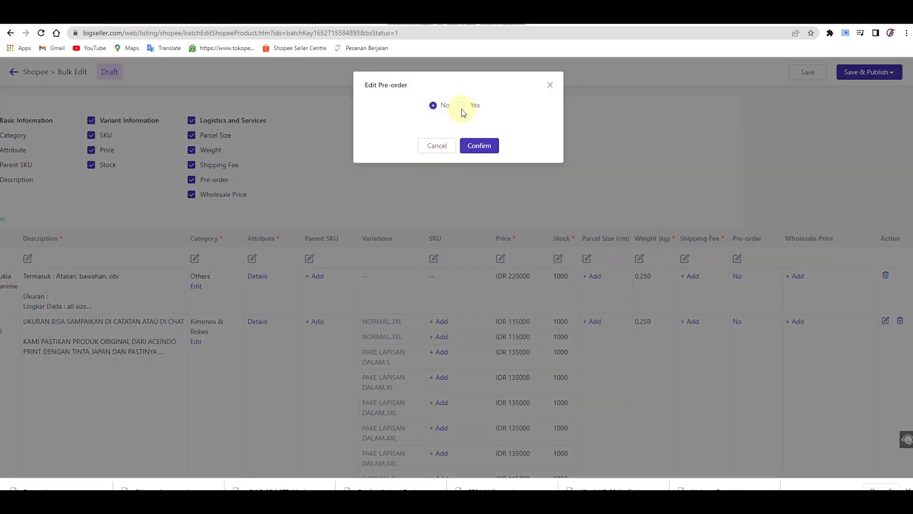
click(474, 106)
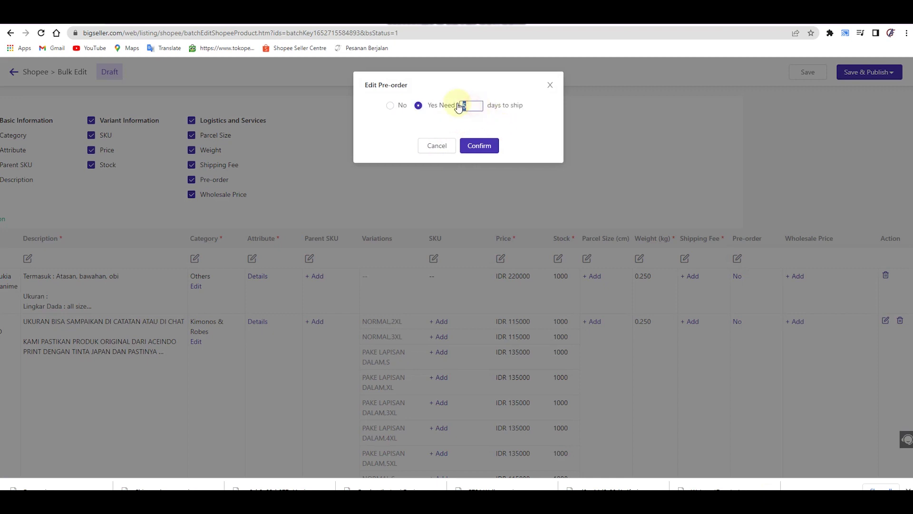
text(7)
click(493, 149)
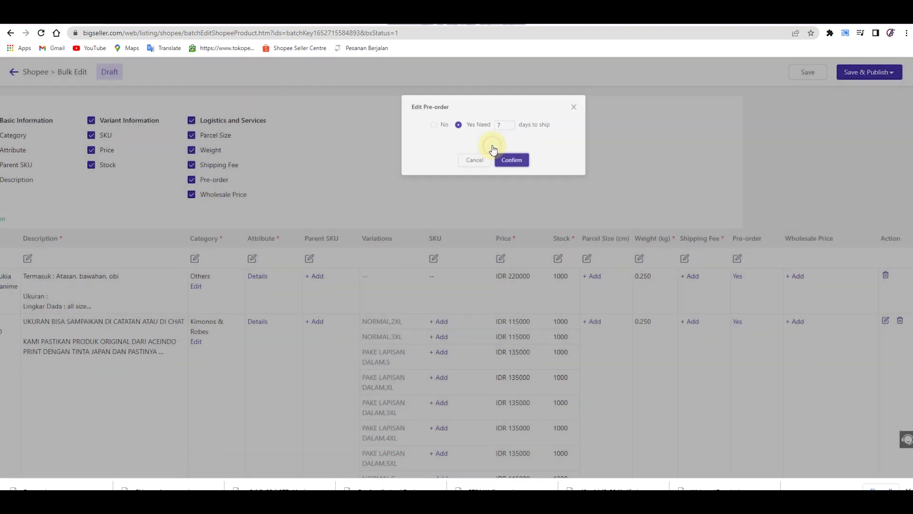
- Try to save and publish the bulk-edited listings
drag(718, 472, 335, 436)
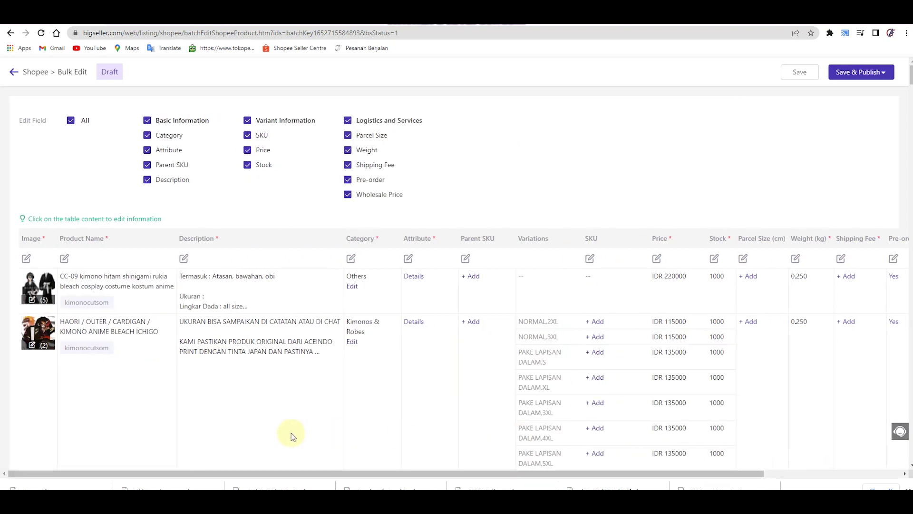
mouse_move(857, 83)
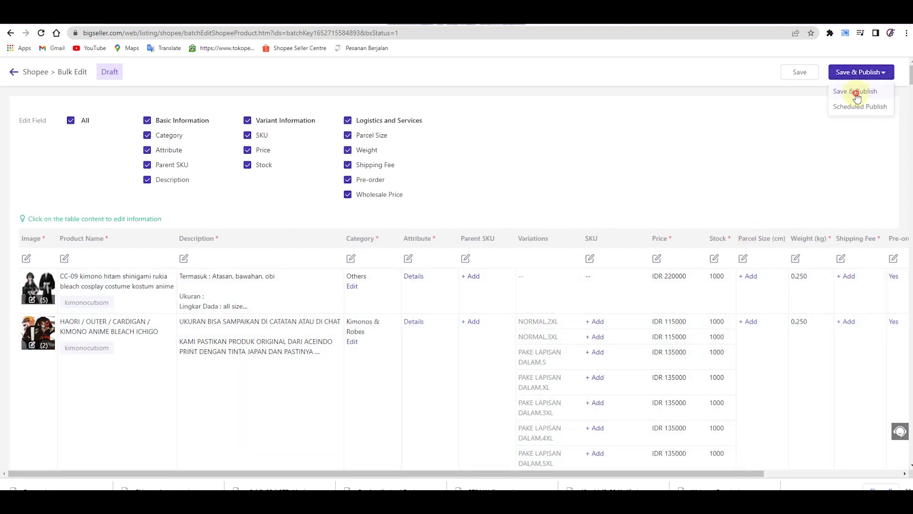
click(856, 92)
click(854, 93)
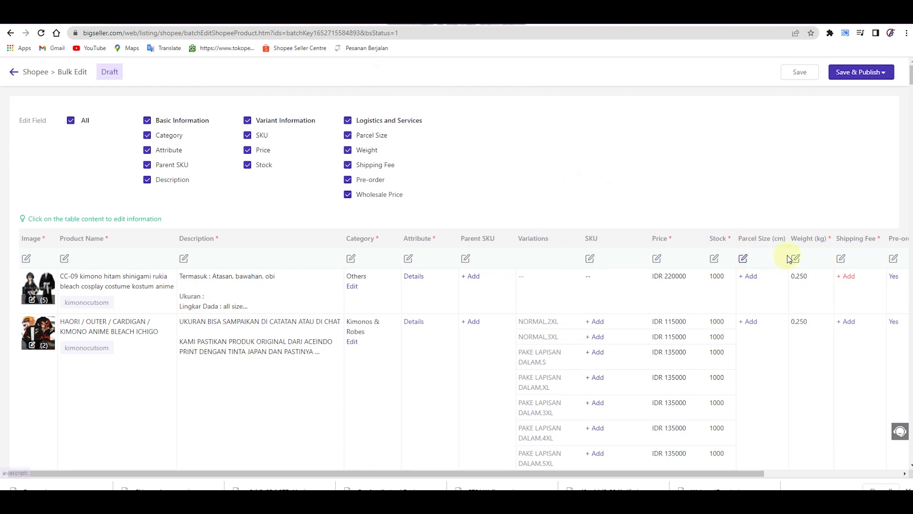
- Enable all shipping methods with Shopee Estimated Fee for the CC-09 kimono listing and try to publish again
click(847, 276)
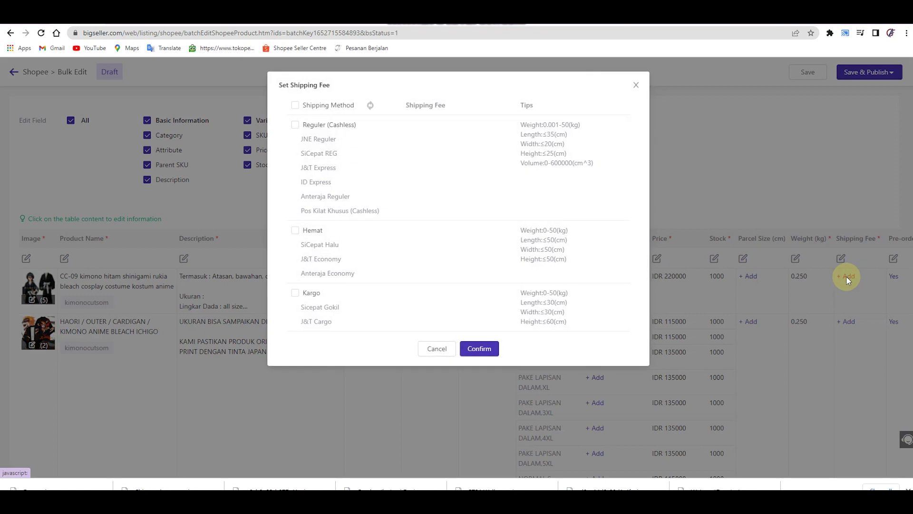
click(295, 105)
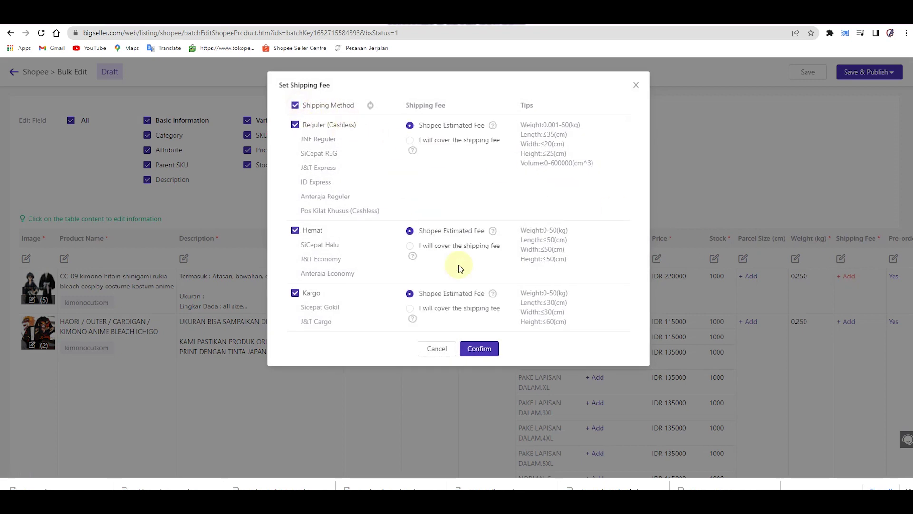
click(477, 347)
mouse_move(862, 79)
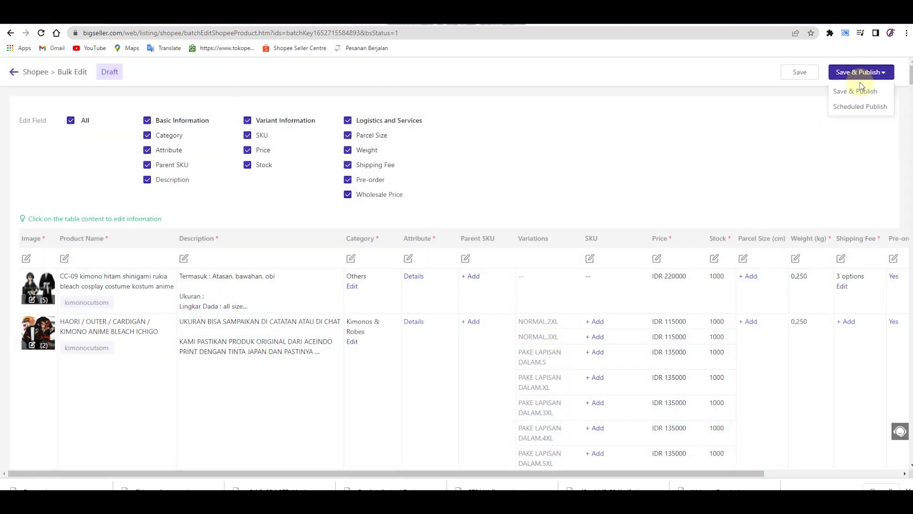
click(859, 91)
- Bulk-enable all shipping methods with Shopee Estimated Fee for the listings of both stores
scroll(852, 195, down, 1)
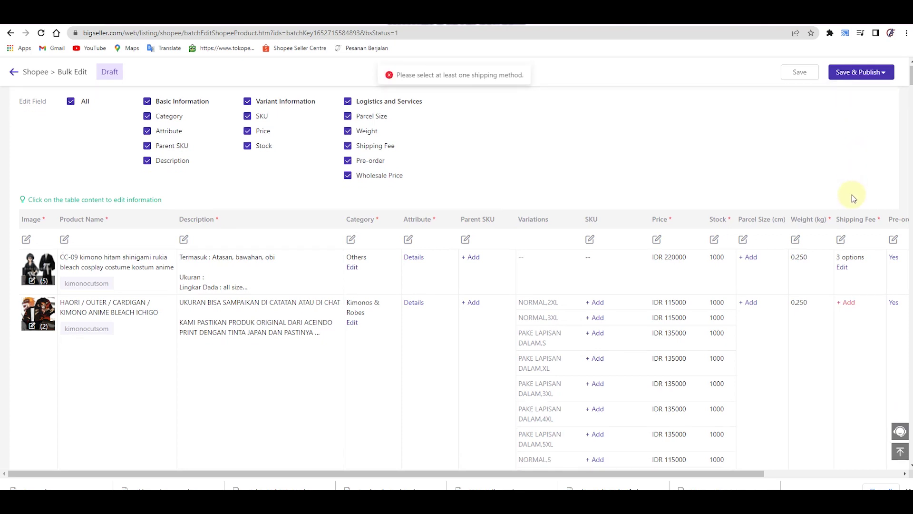
scroll(851, 194, down, 8)
scroll(852, 195, up, 6)
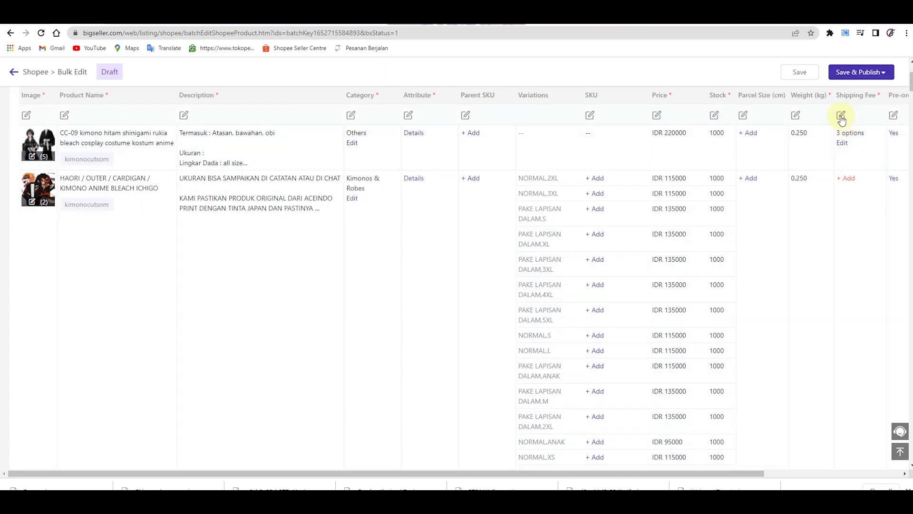
scroll(841, 119, up, 3)
click(840, 258)
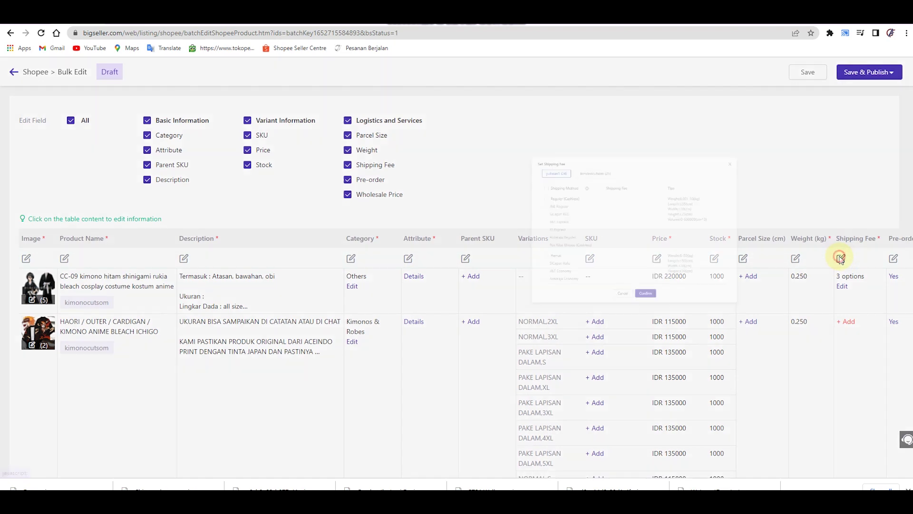
click(295, 130)
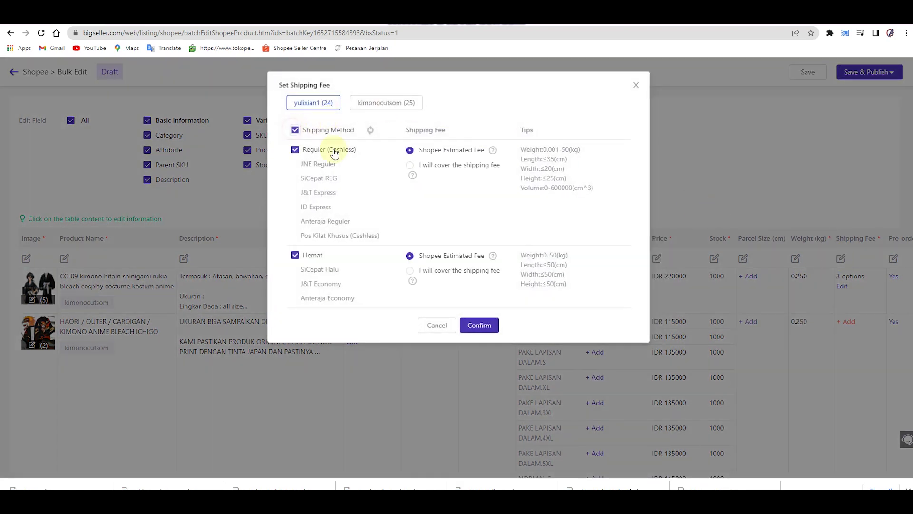
click(386, 103)
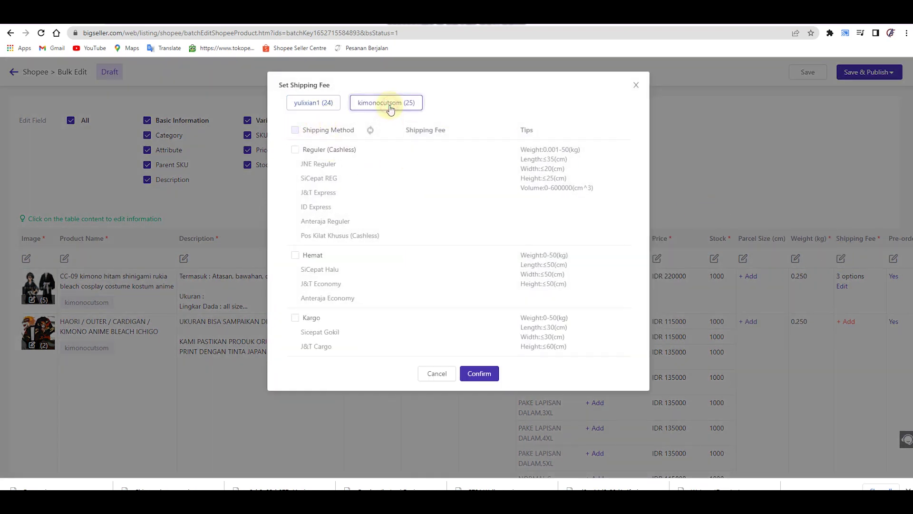
click(295, 131)
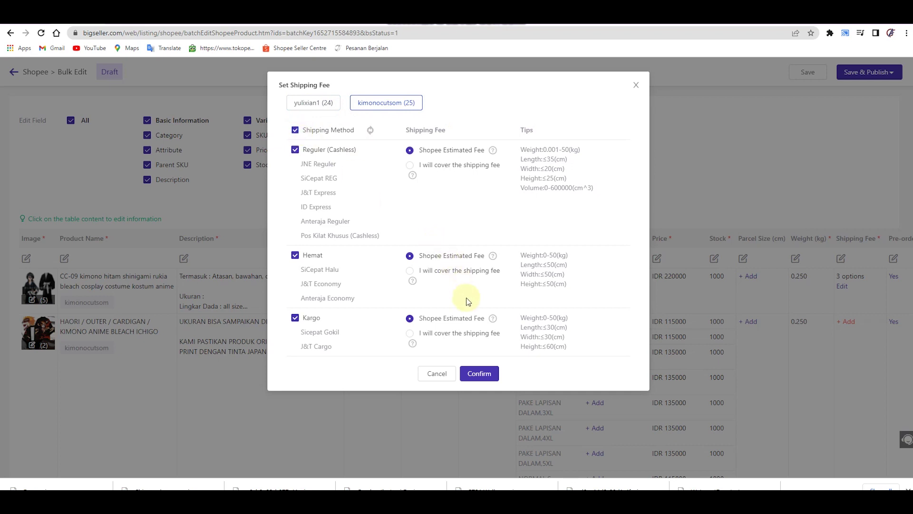
click(484, 371)
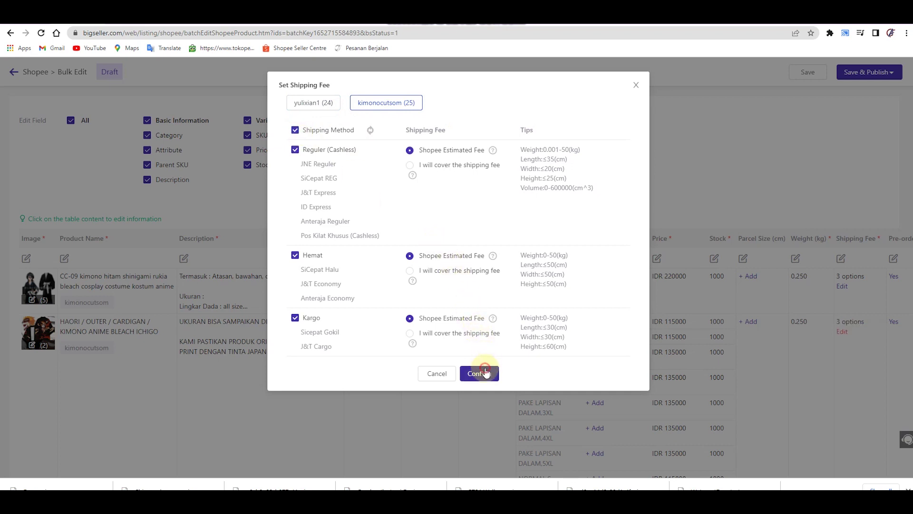
- Save and publish all the bulk-edited listings and close the progress report once it finishes
click(866, 75)
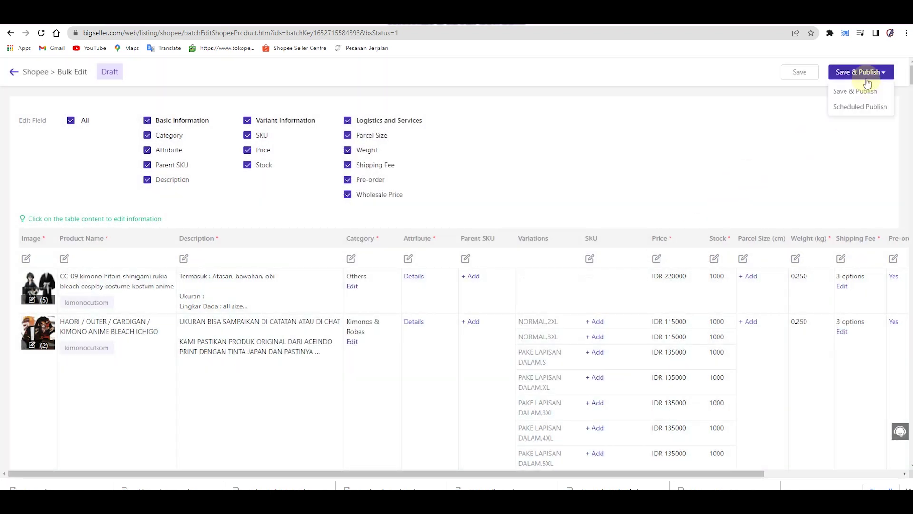
click(866, 93)
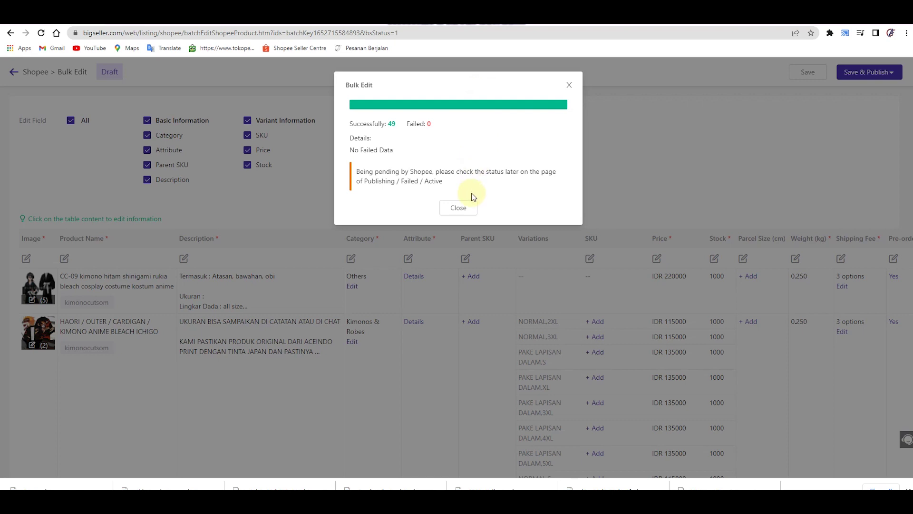
click(464, 207)
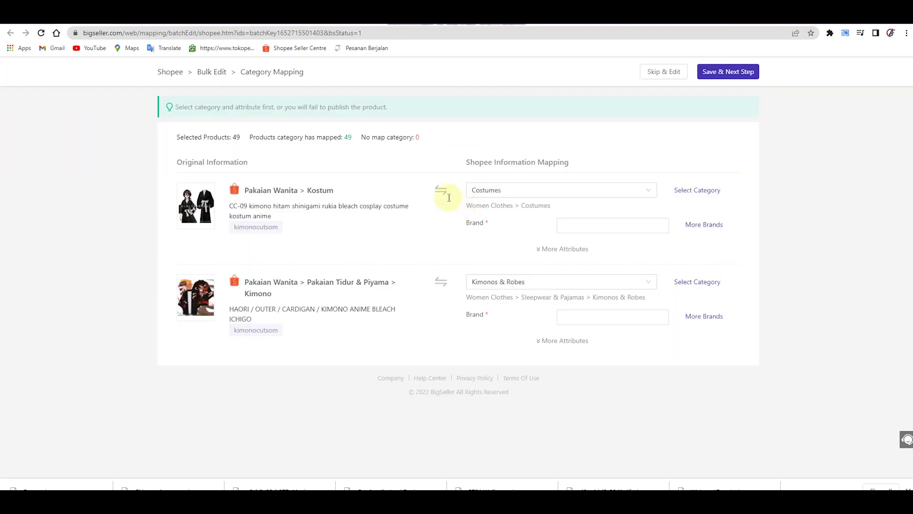
click(428, 459)
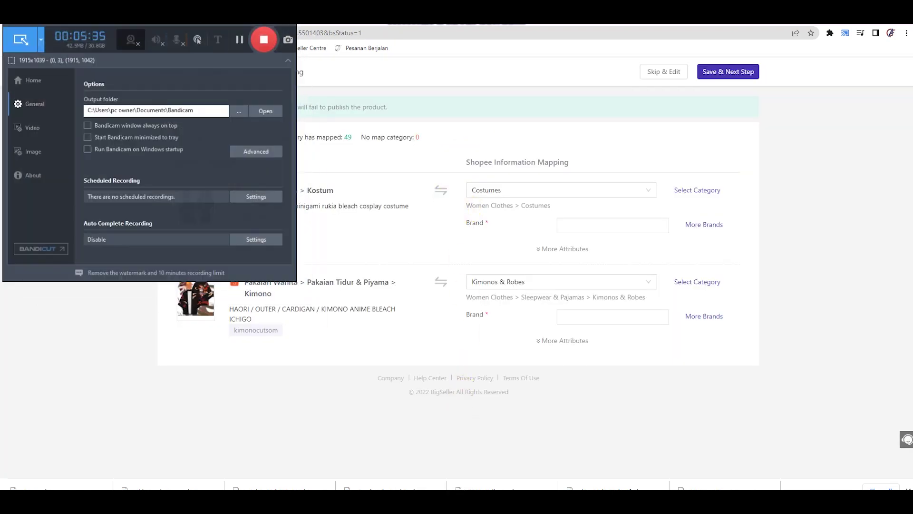